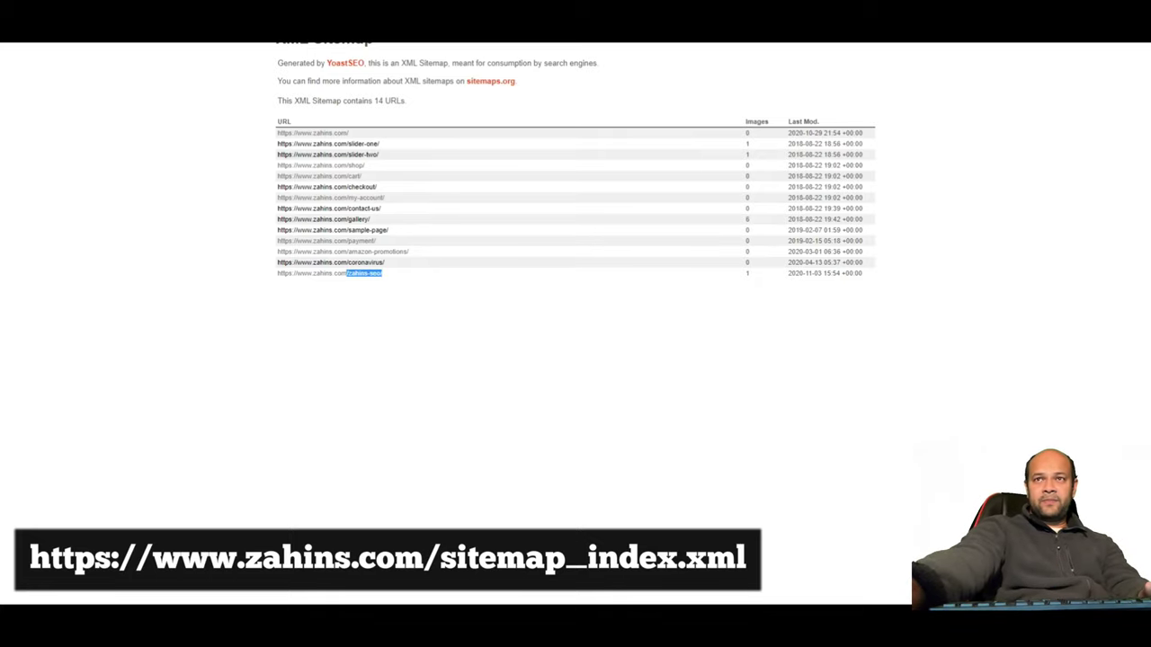
- Open Google Search Console (search.google.com/search-console) in a new browser tab
key(ctrl+t)
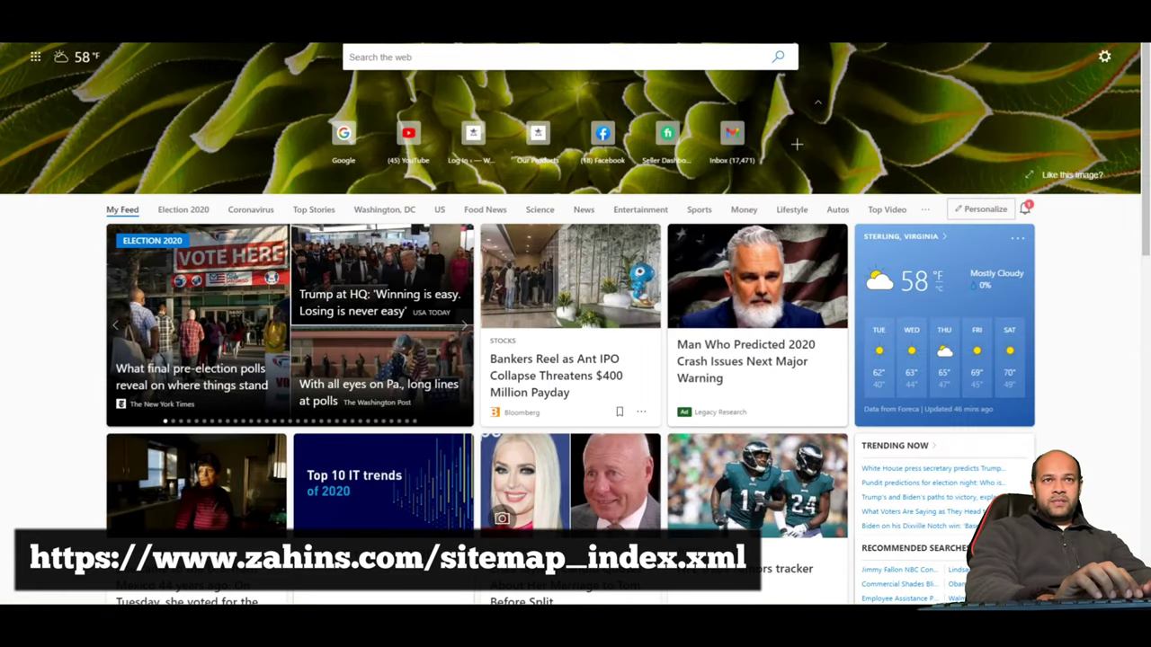
text(goo)
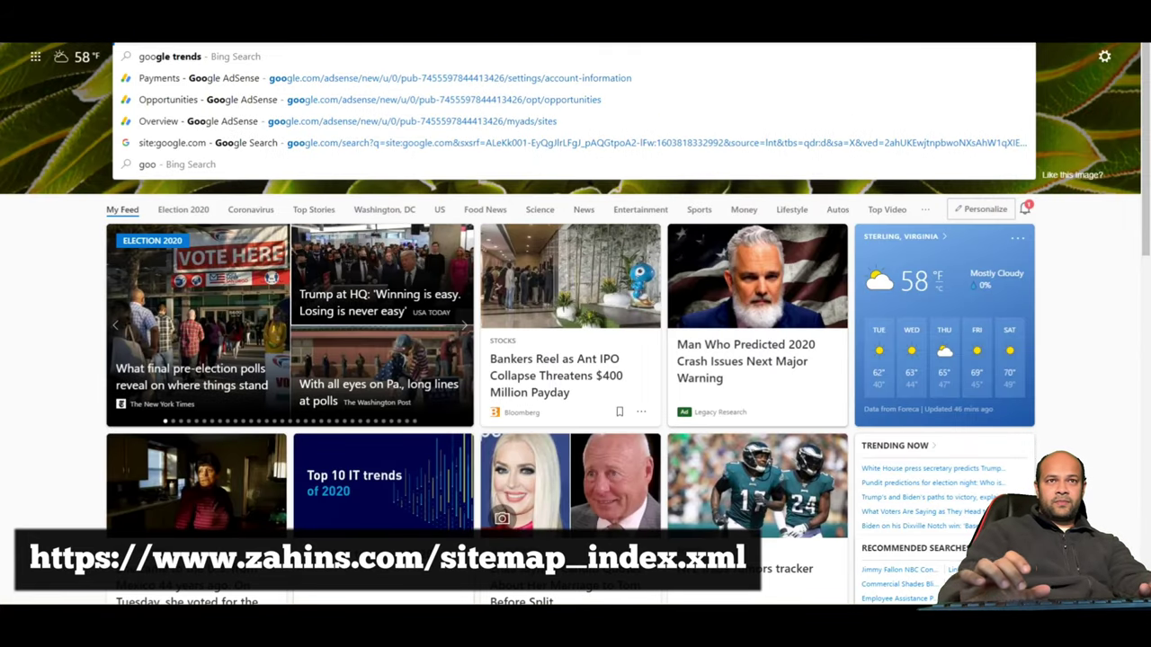
key(BackSpace)
key(BackSpace)
key(BackSpace)
text(search)
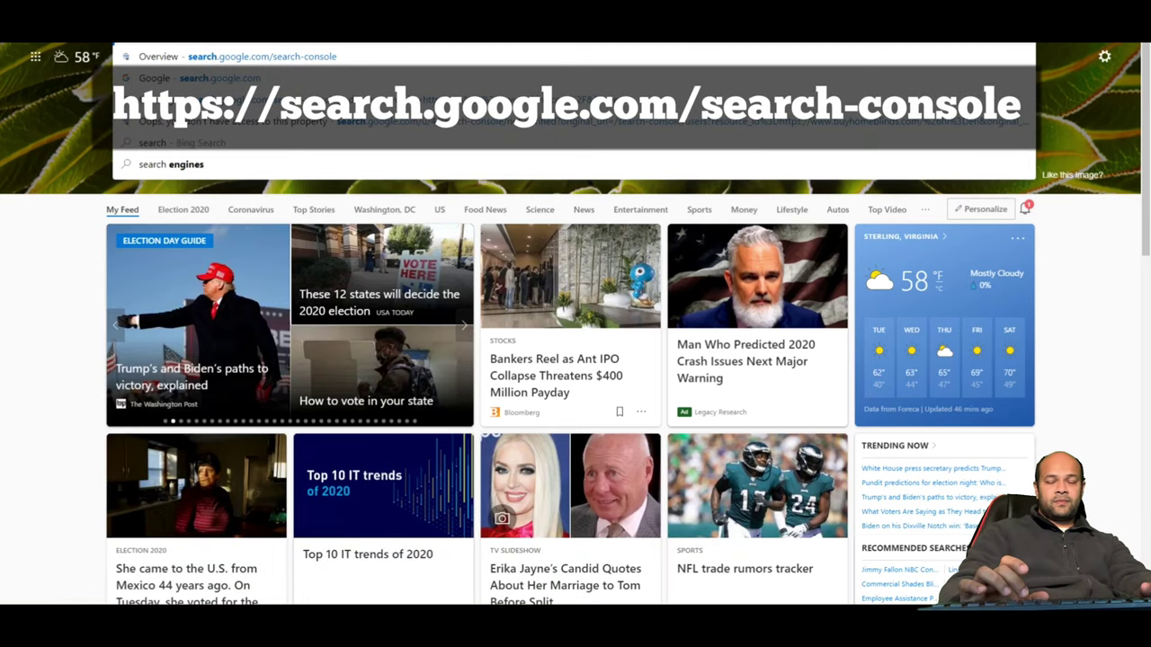
key(Down)
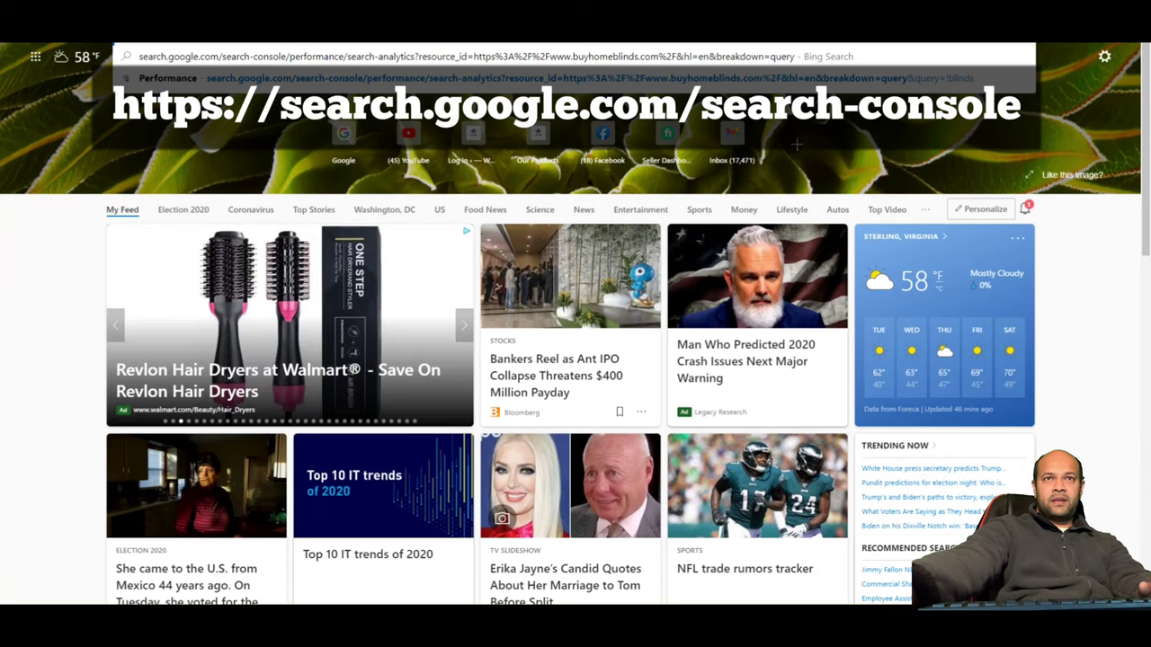
key(Return)
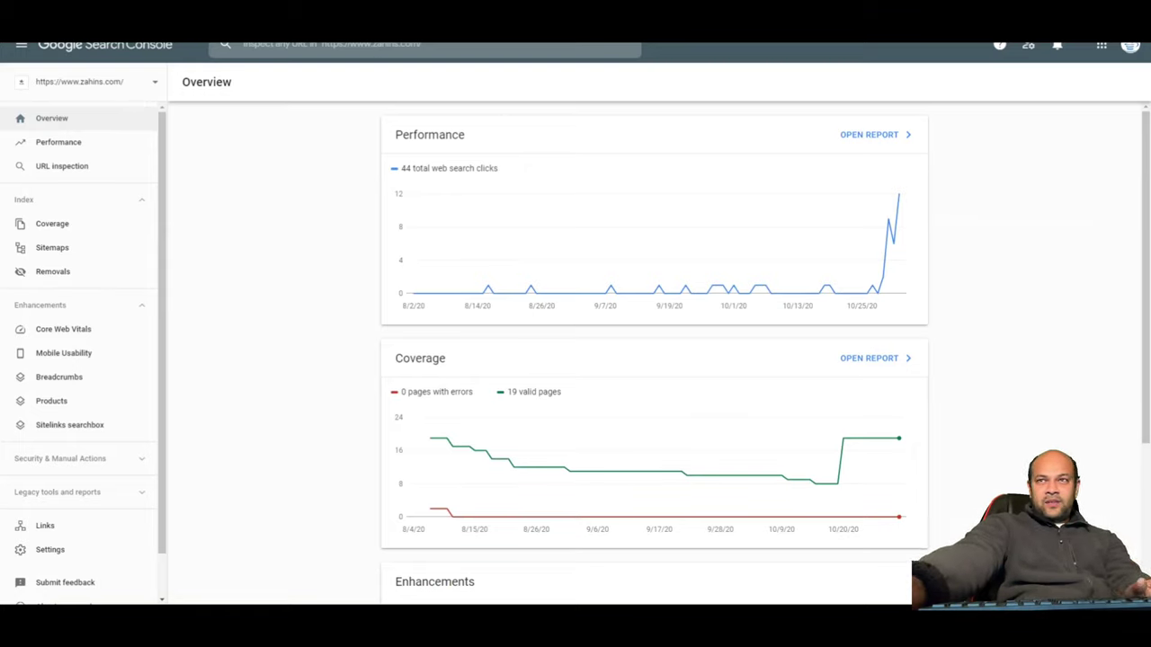
- Open the Best SEO Services USA website (bestseoservicesusa.com) in a new browser tab
key(ctrl+t)
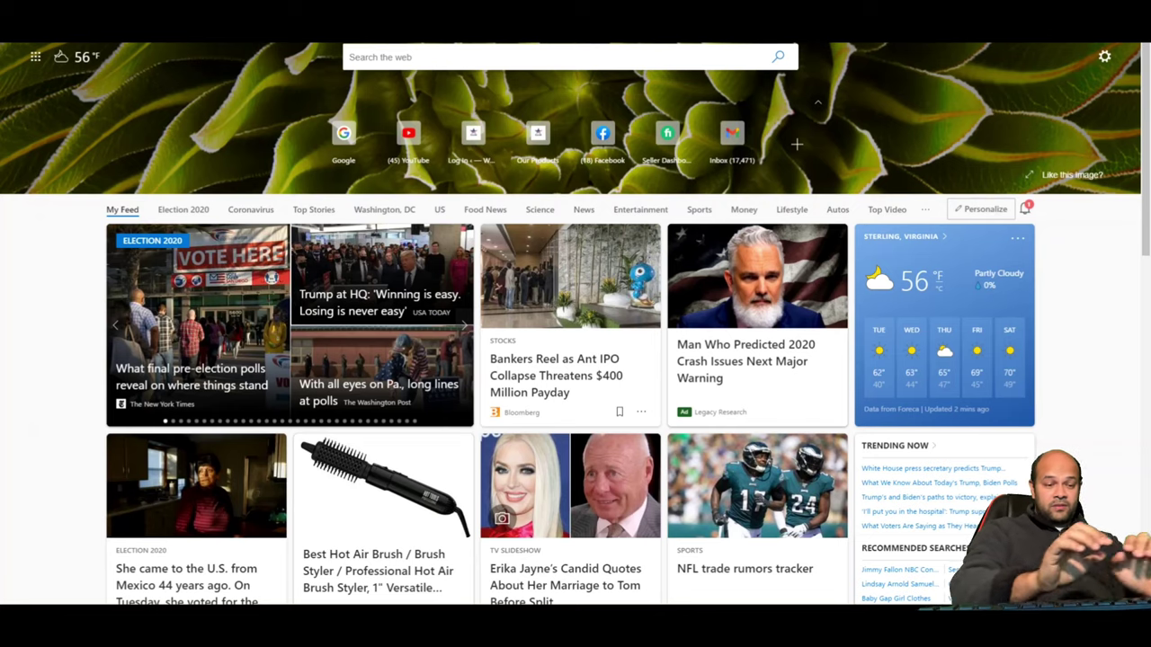
text(best seo services usa)
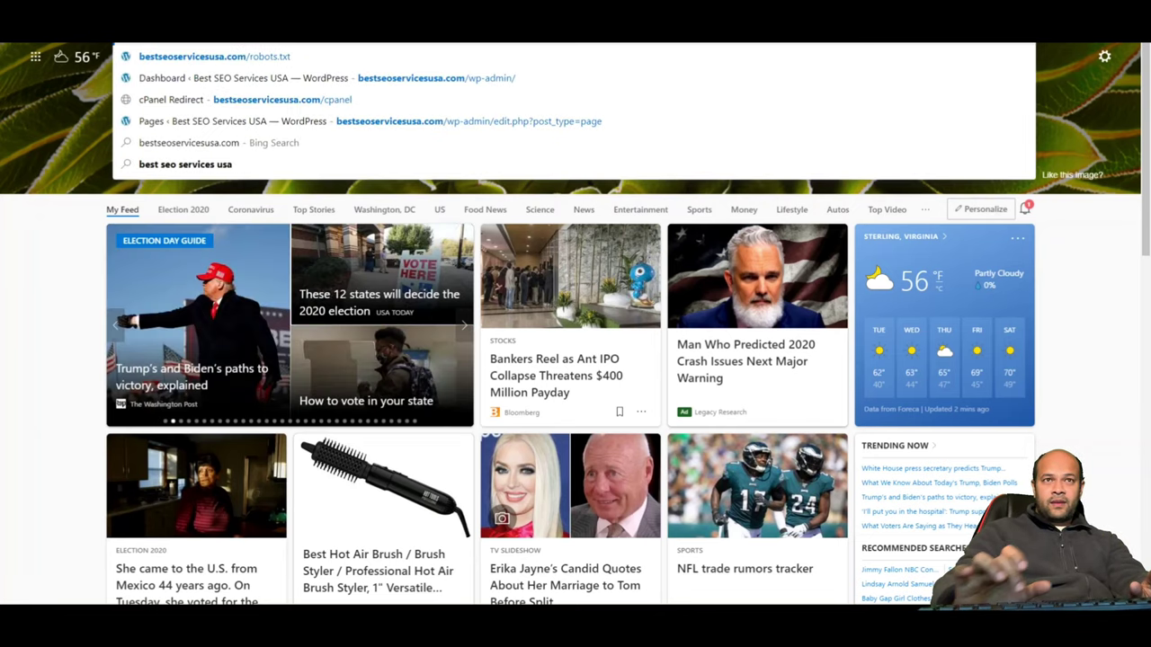
key(Return)
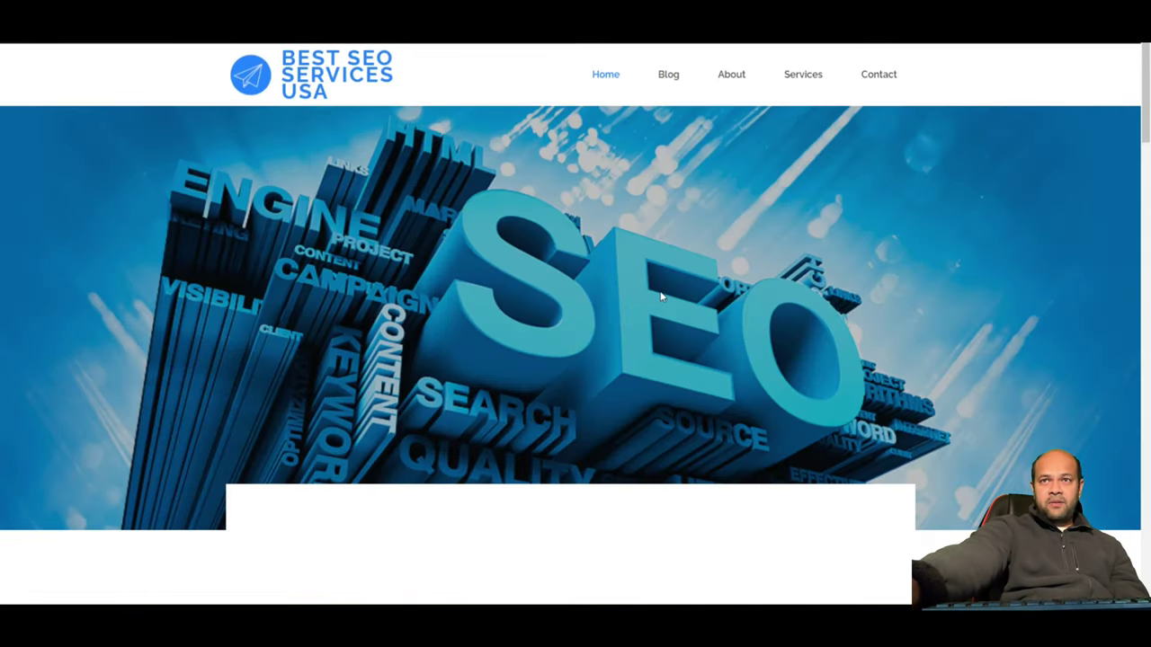
- Look through the website's home page, from the header through the testimonial and staff sections, and return to its beginning
scroll(675, 334, down, 3)
scroll(792, 432, down, 10)
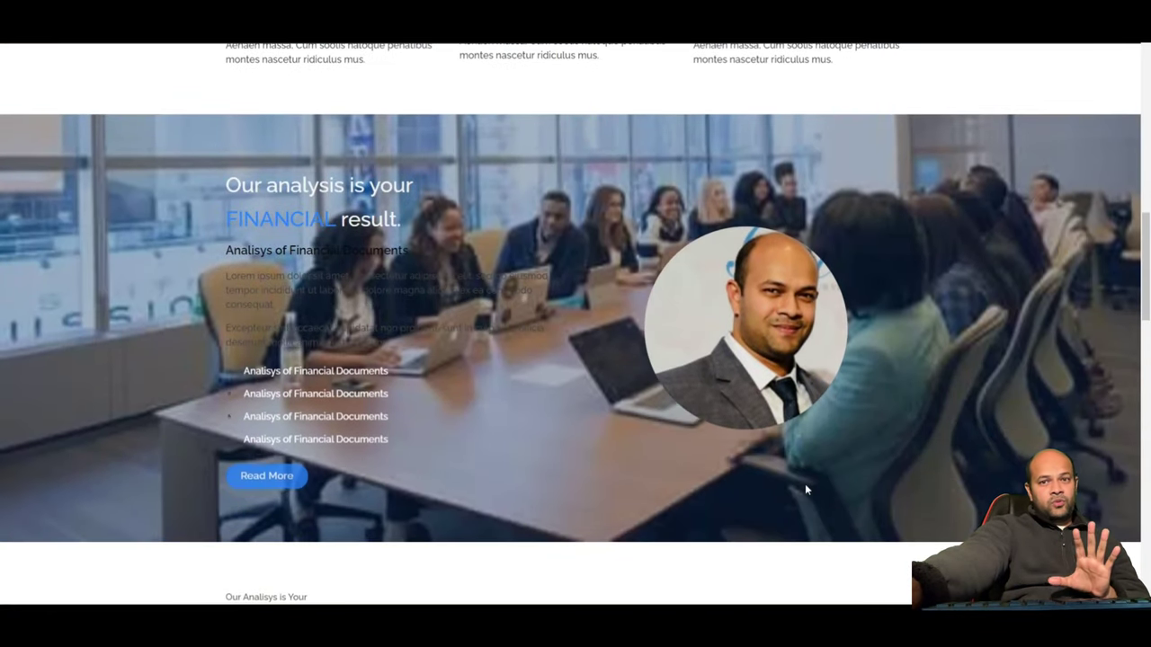
scroll(805, 484, down, 5)
scroll(811, 483, down, 2)
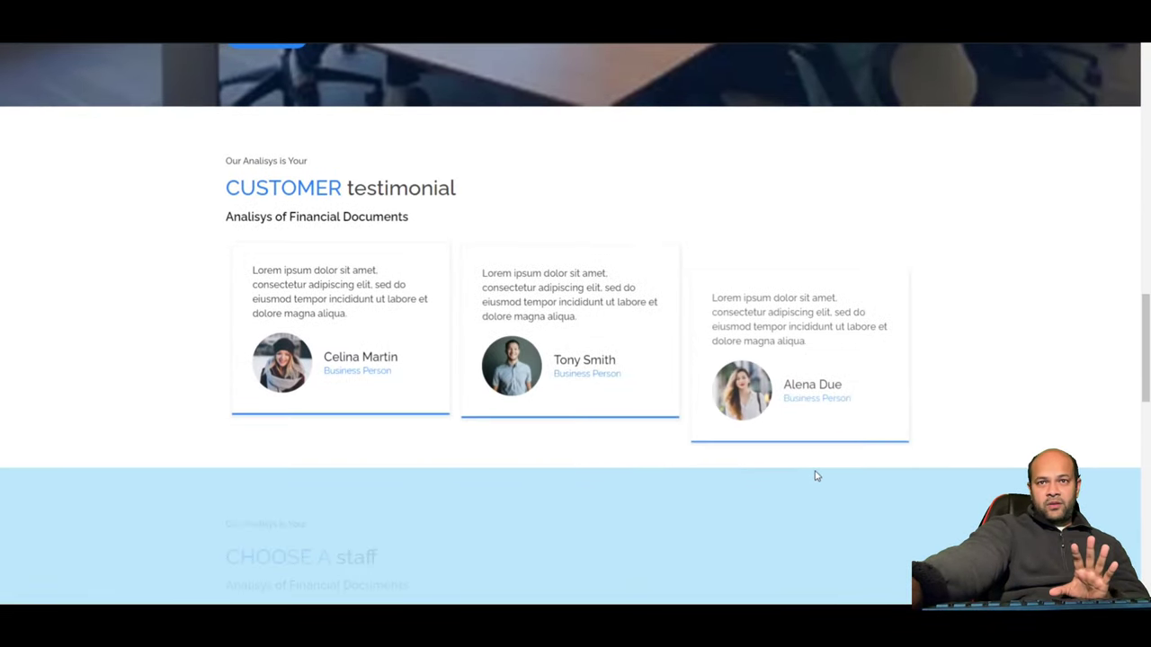
scroll(815, 476, down, 4)
scroll(818, 472, down, 5)
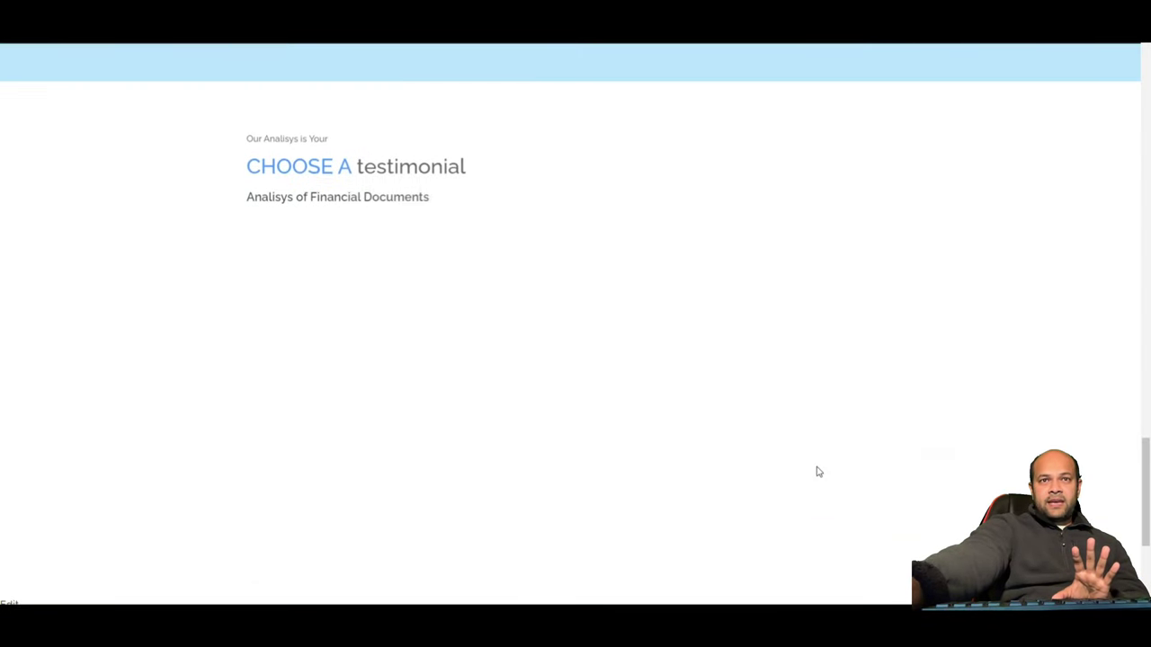
scroll(818, 471, up, 1)
scroll(818, 472, up, 15)
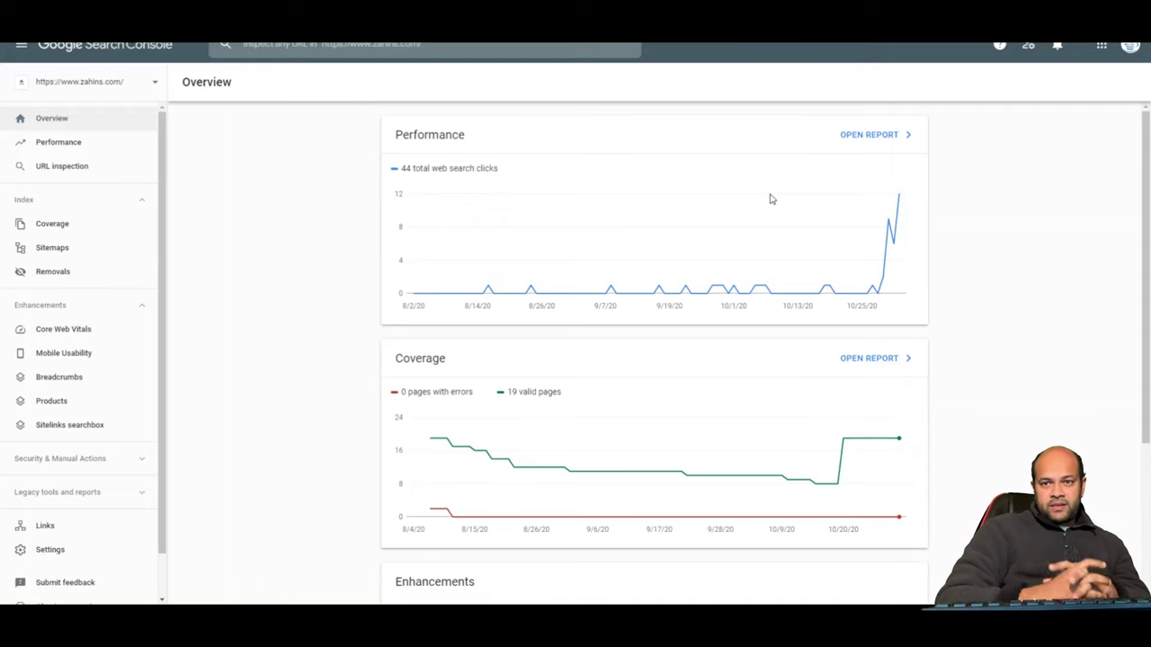
- Add a new Domain-type property for bestseoservicesusa.com in Search Console, copying the domain from the WordPress site's address, and continue to ownership verification
click(153, 87)
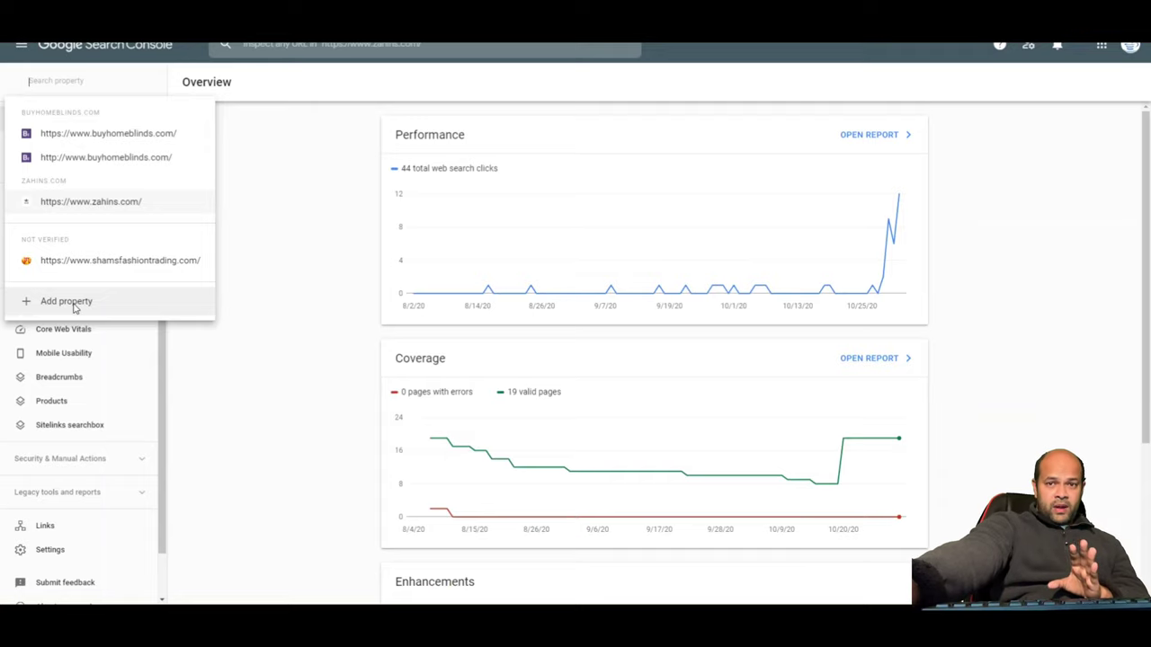
click(76, 304)
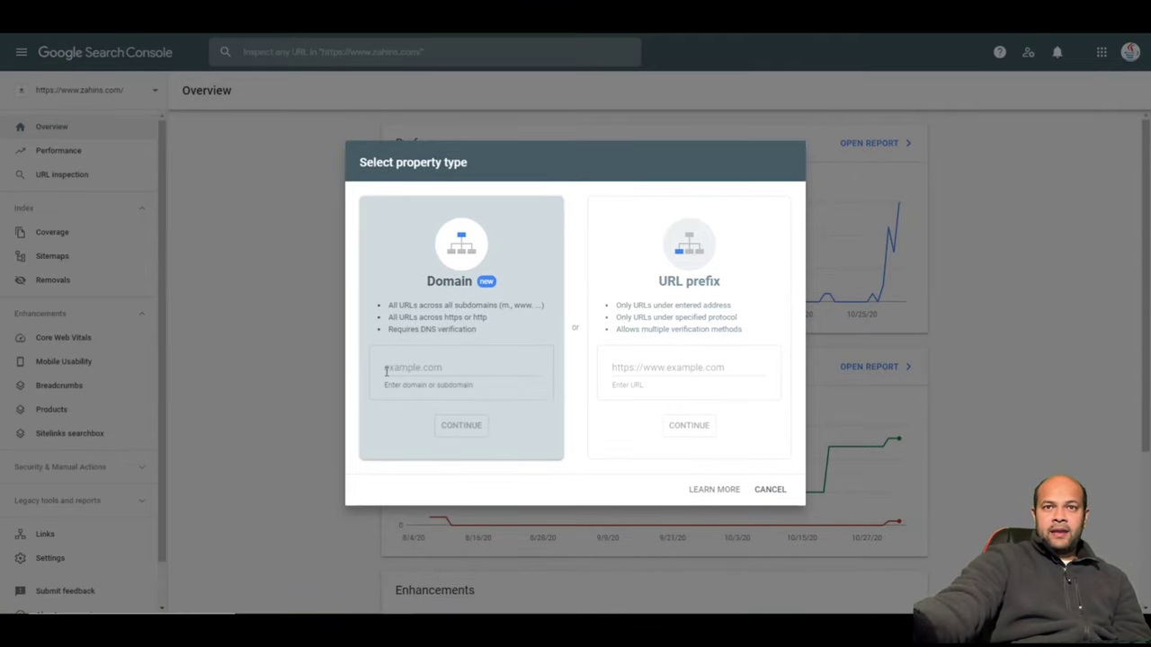
click(427, 370)
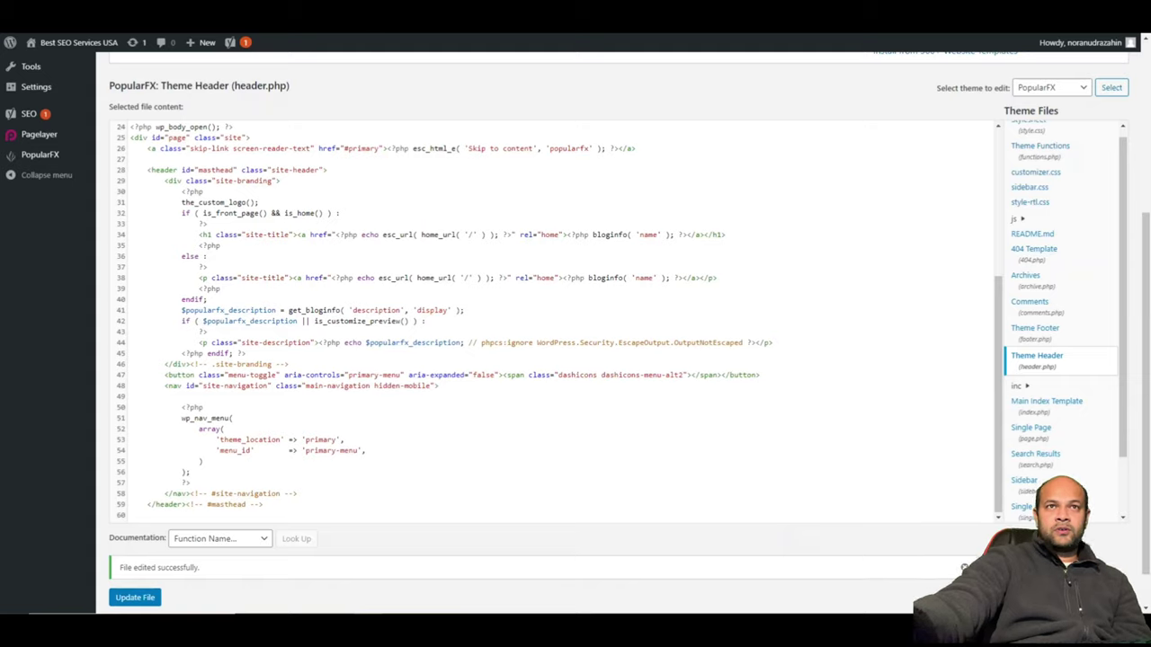
right_click(259, 27)
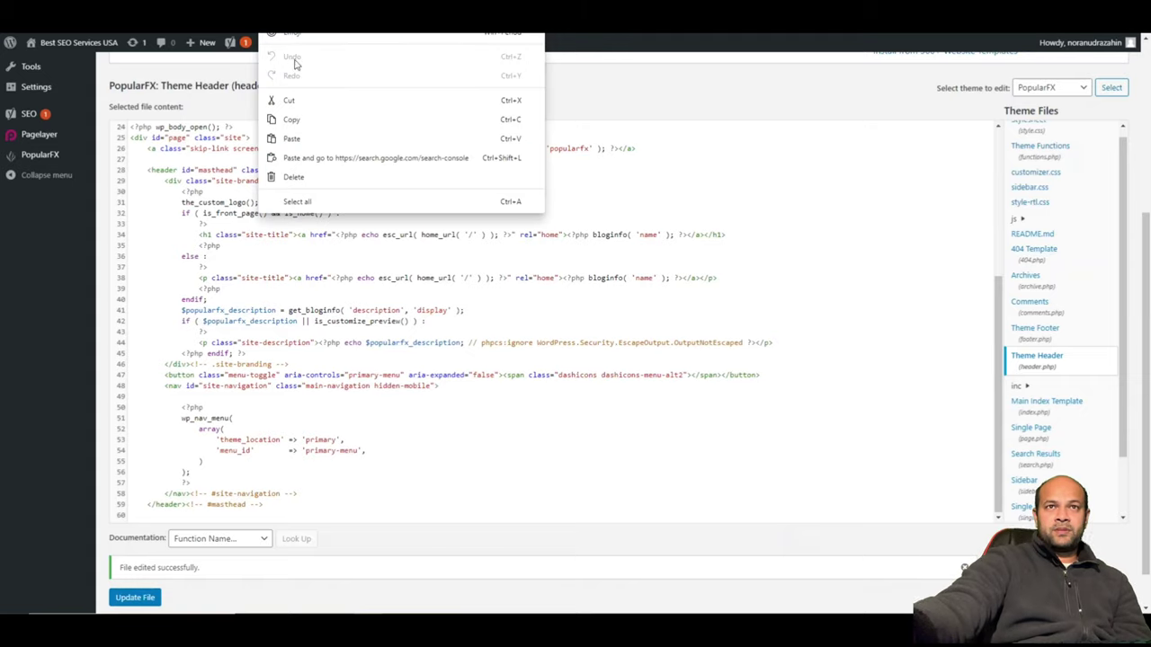
click(291, 120)
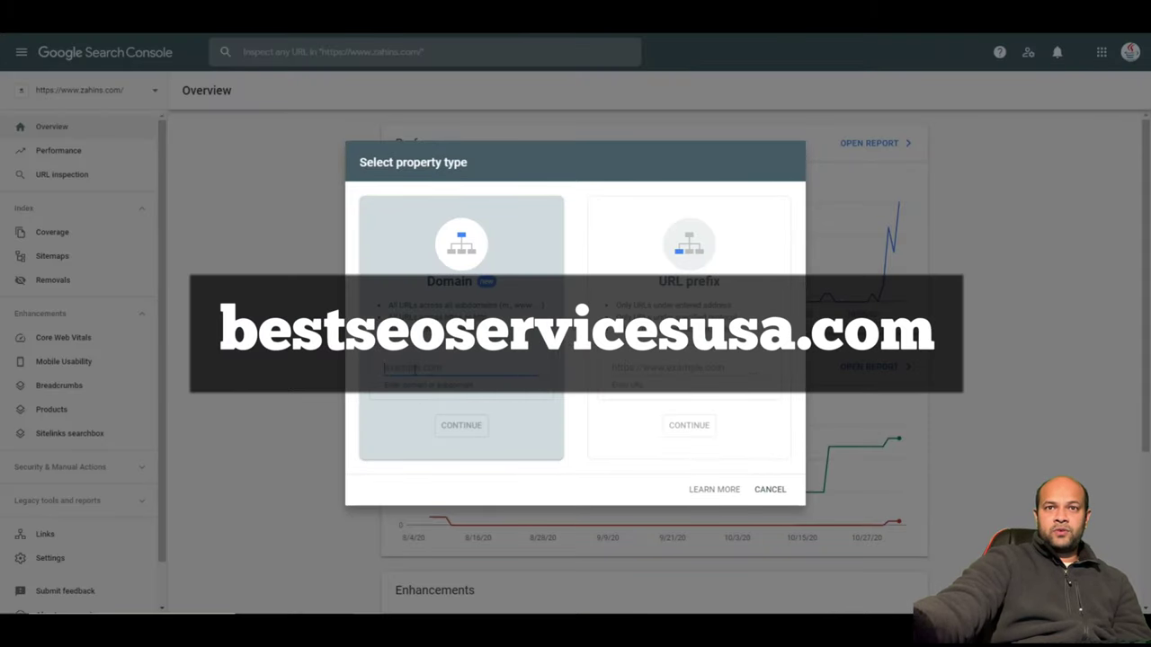
right_click(459, 360)
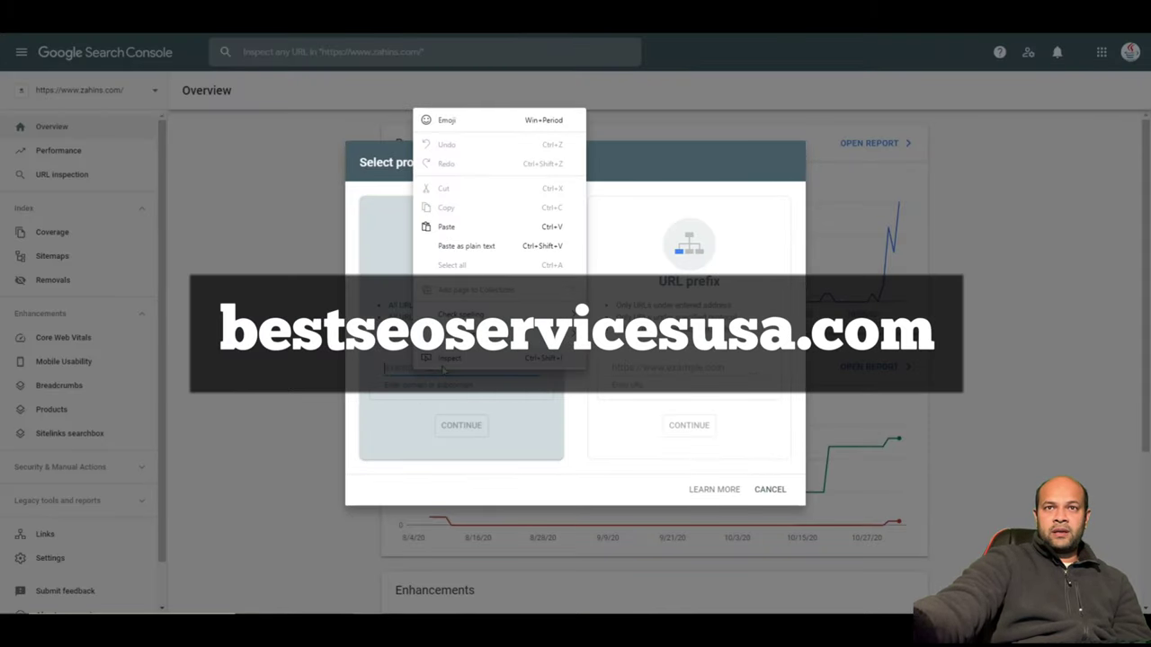
click(465, 229)
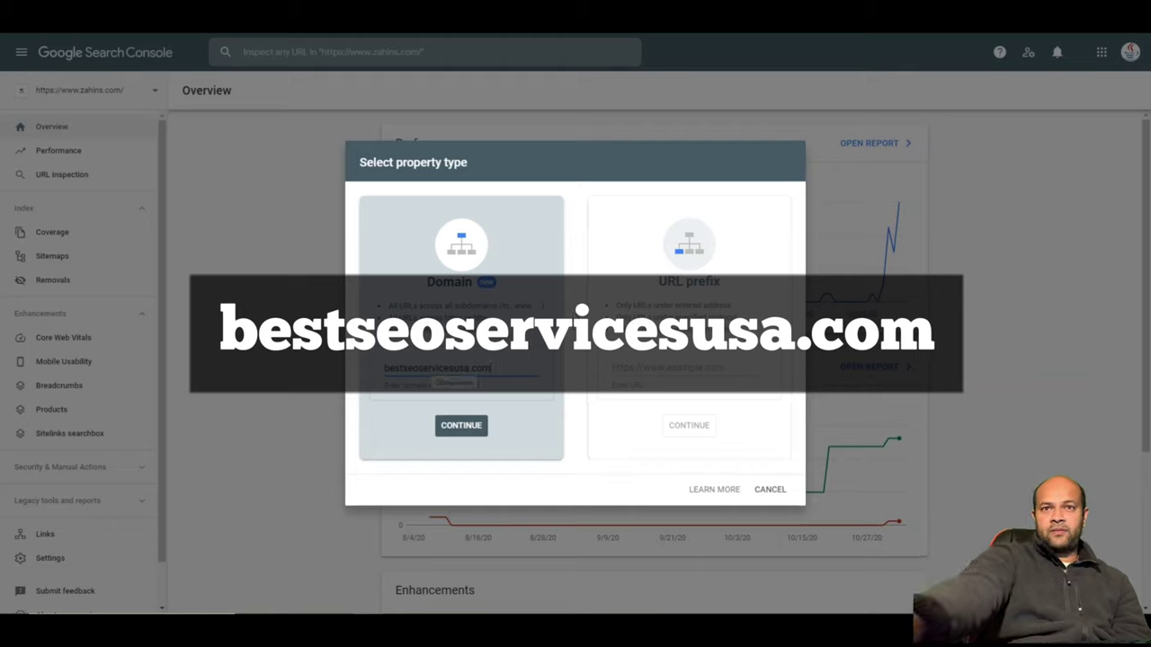
click(462, 428)
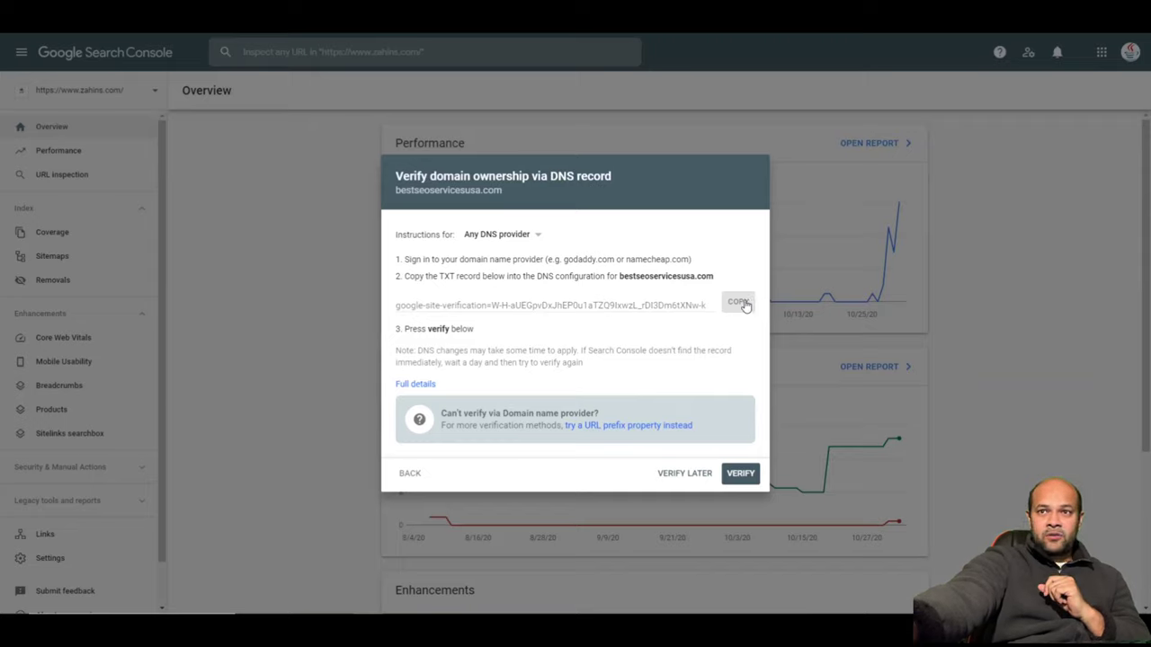
- Copy the TXT verification record, switch to cPanel, and open the Zone Editor's record management for bestseoservicesusa.com
click(736, 305)
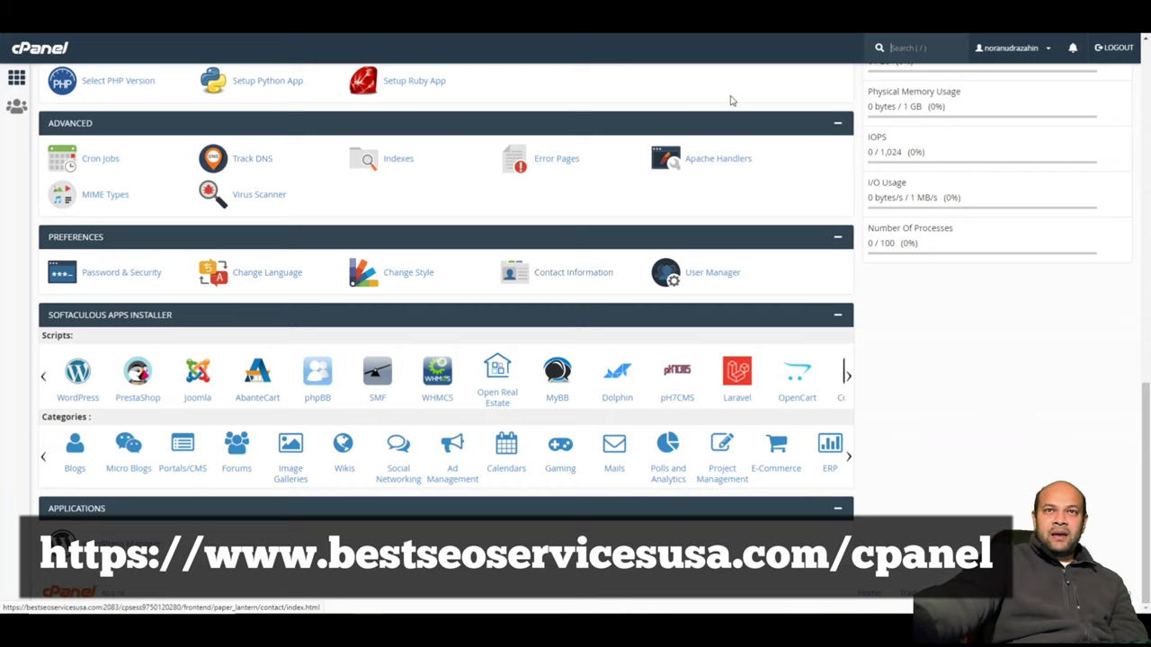
scroll(453, 384, up, 15)
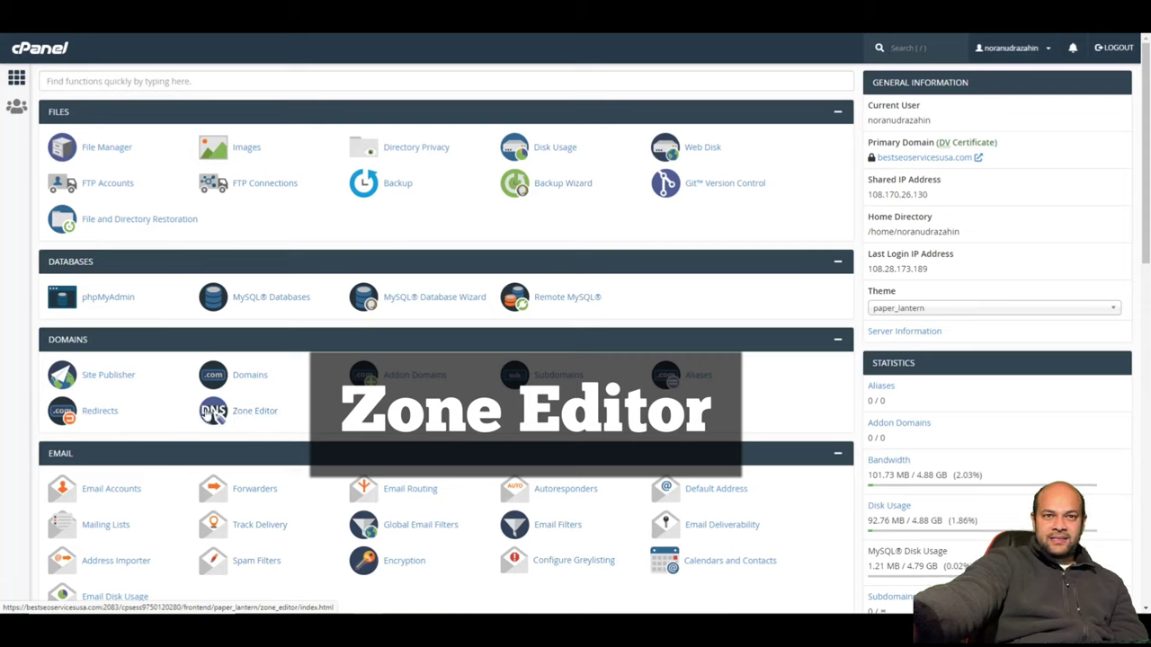
click(252, 417)
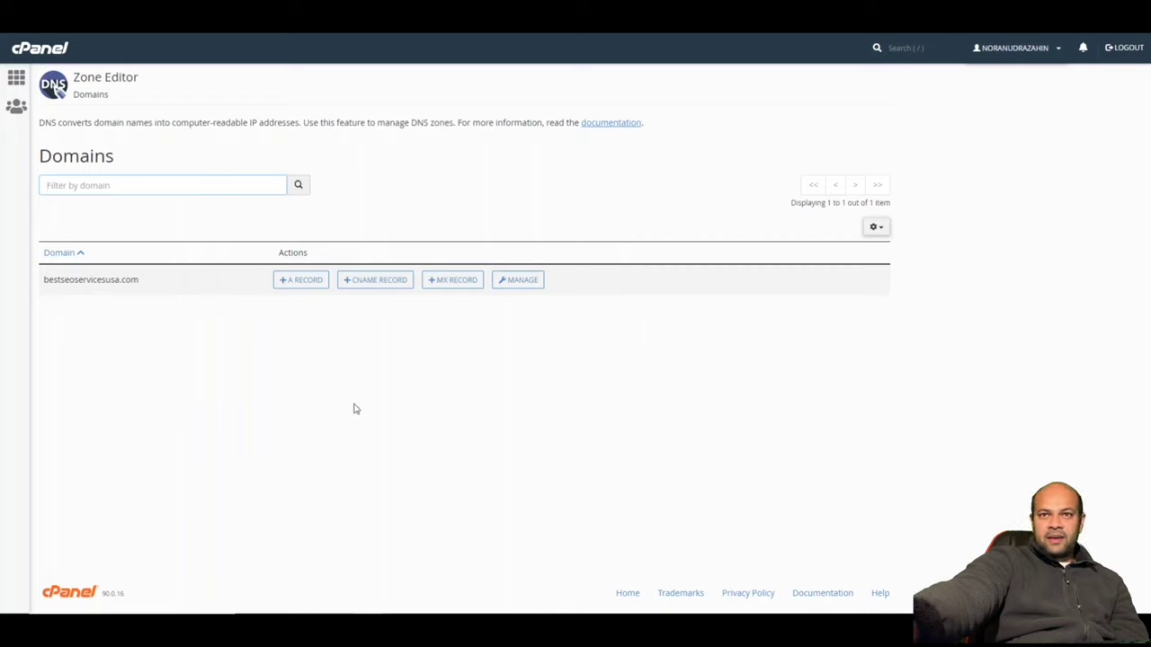
click(517, 283)
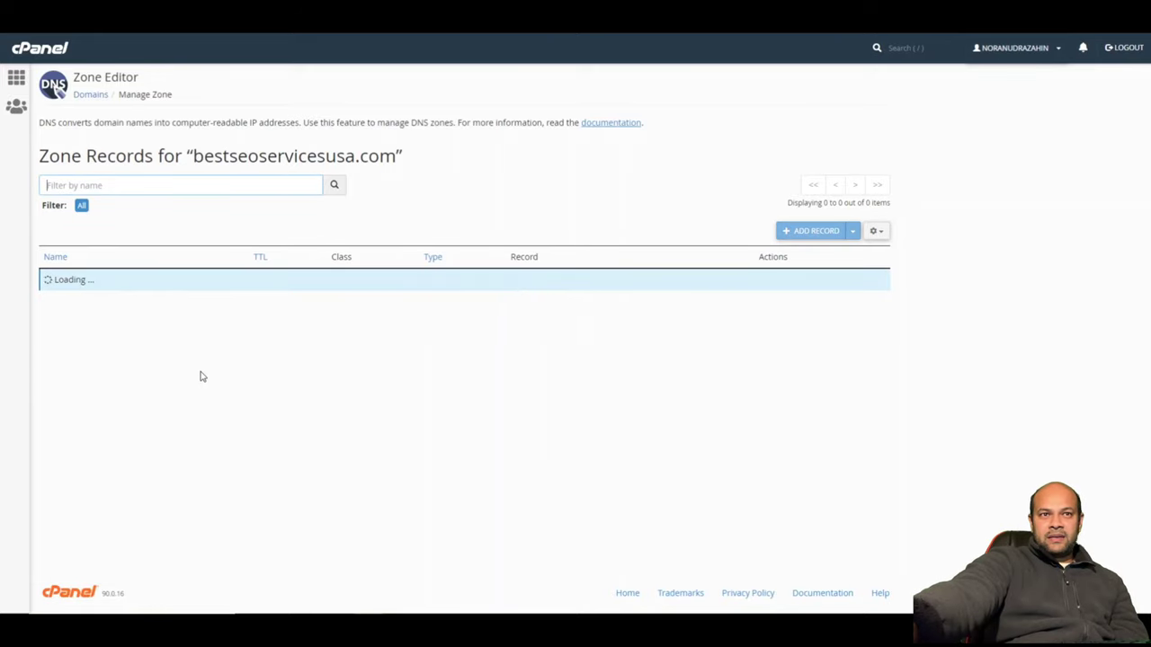
- Review the domain's existing zone records and start a new TXT record
scroll(311, 527, down, 3)
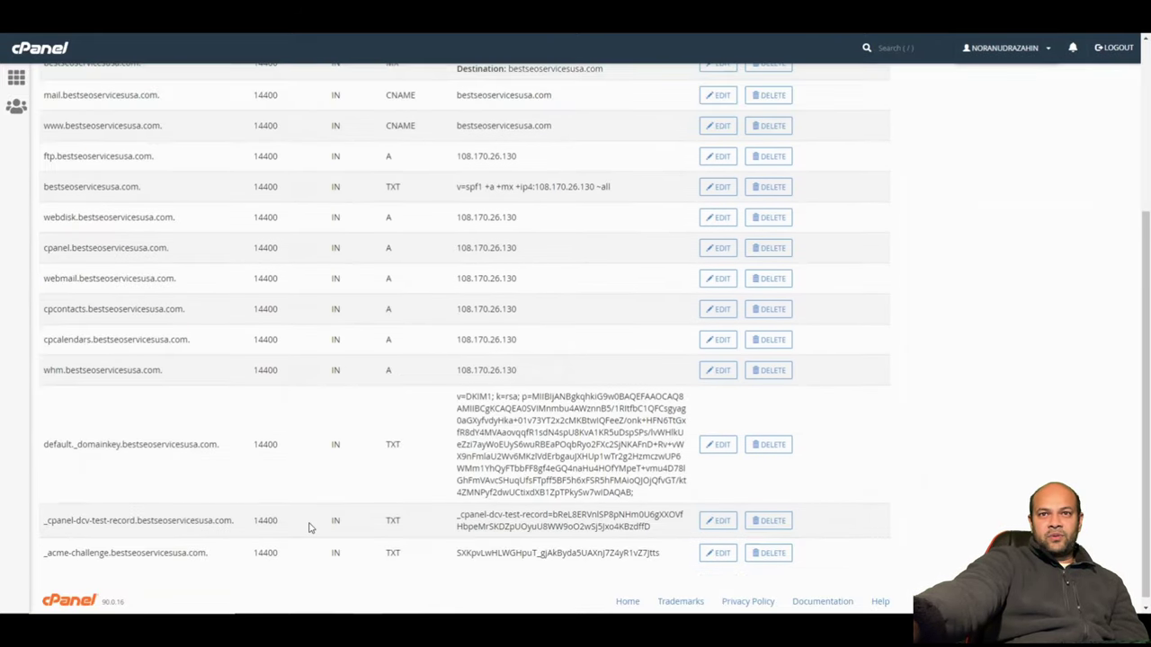
scroll(316, 517, up, 2)
scroll(317, 517, up, 1)
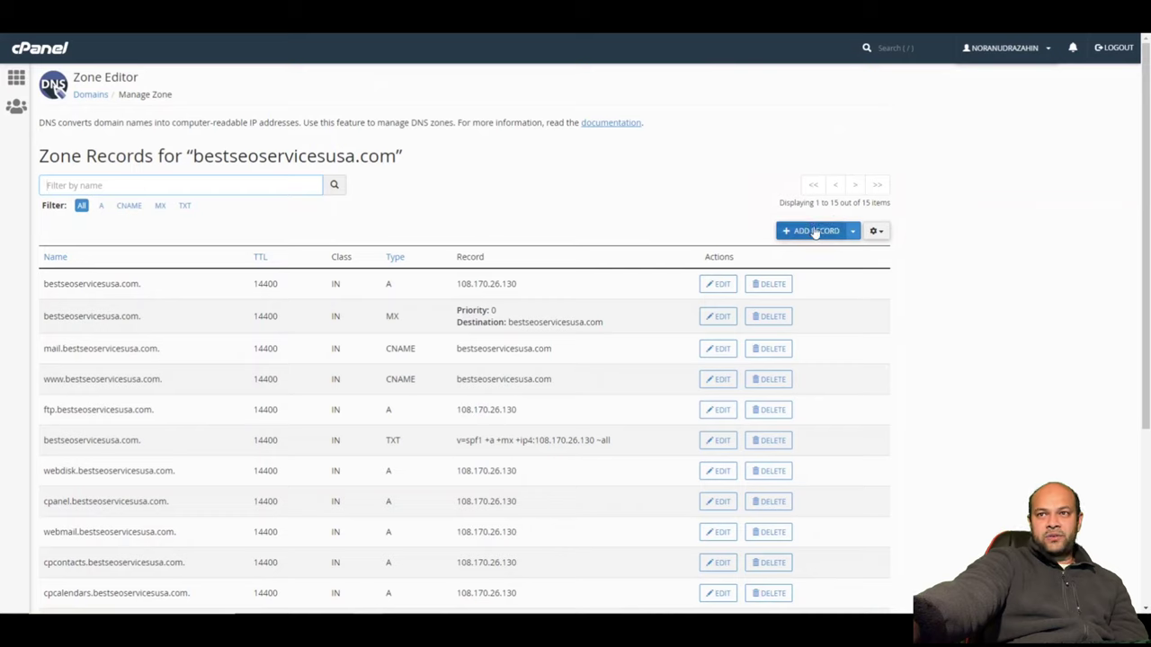
click(853, 231)
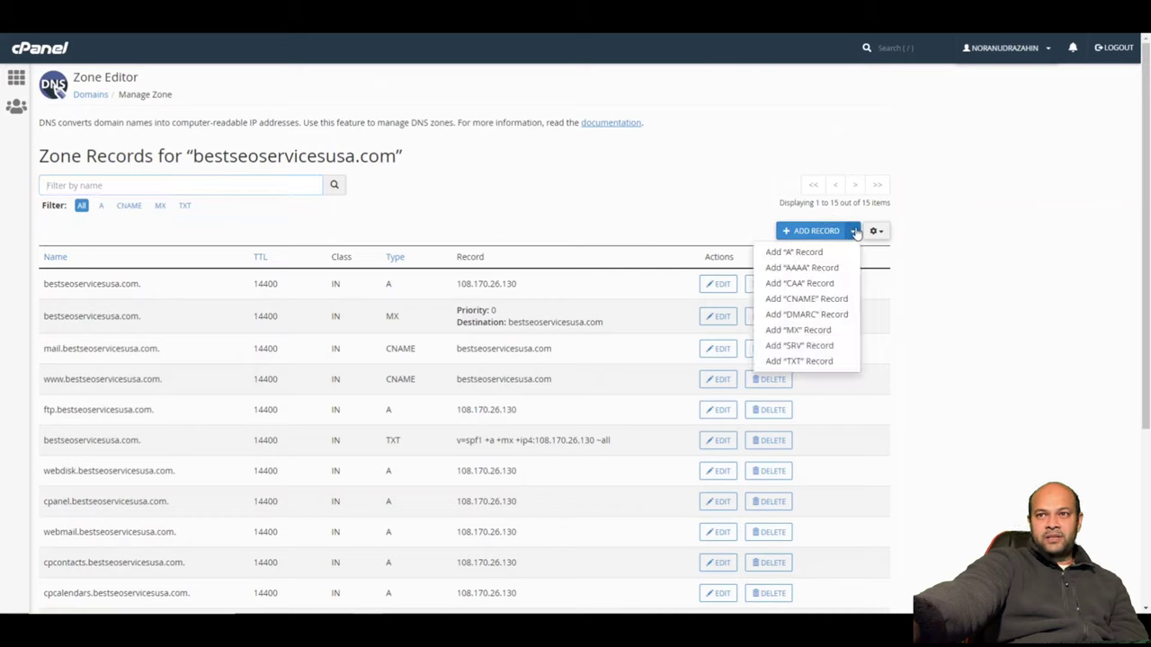
click(805, 361)
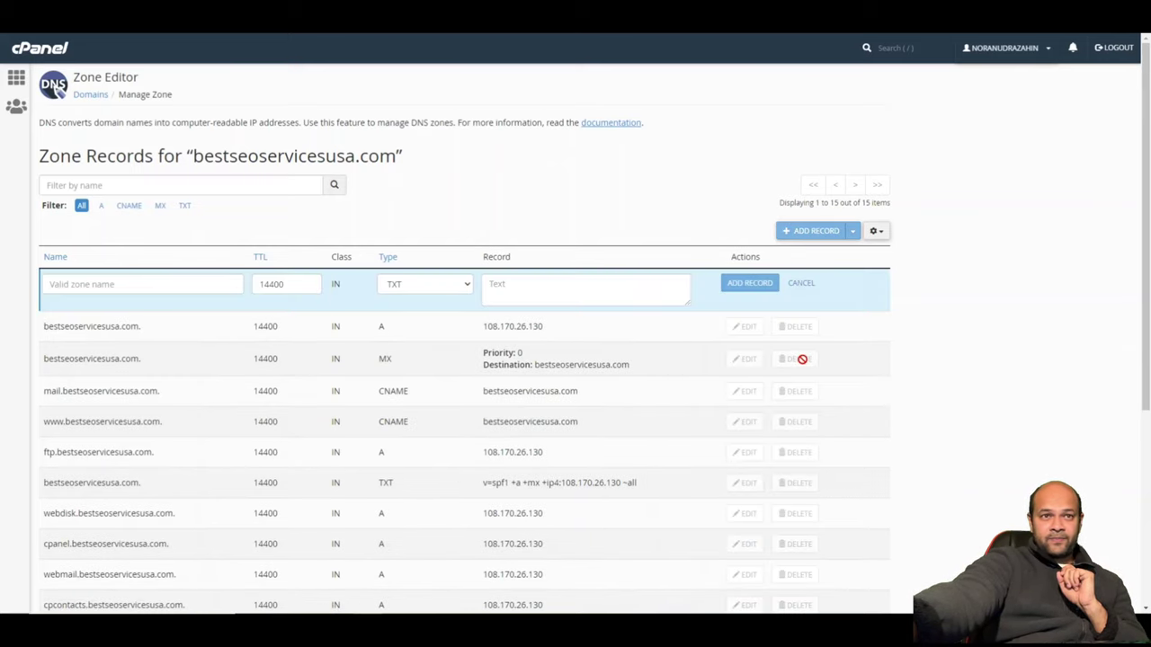
click(135, 282)
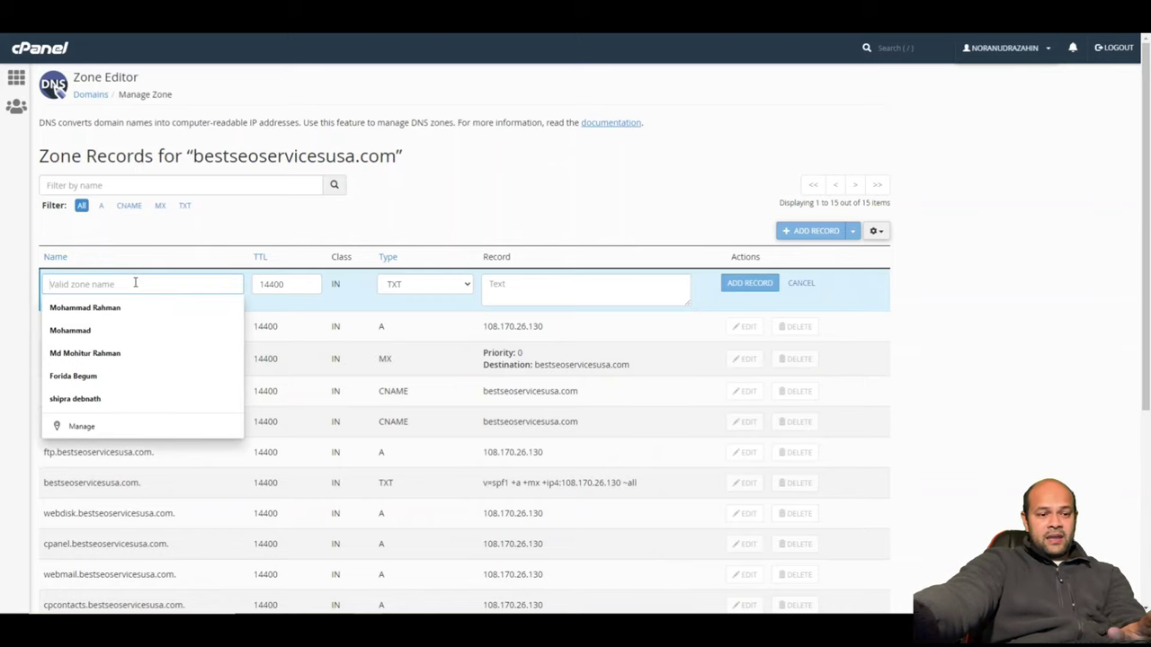
key(ctrl+v)
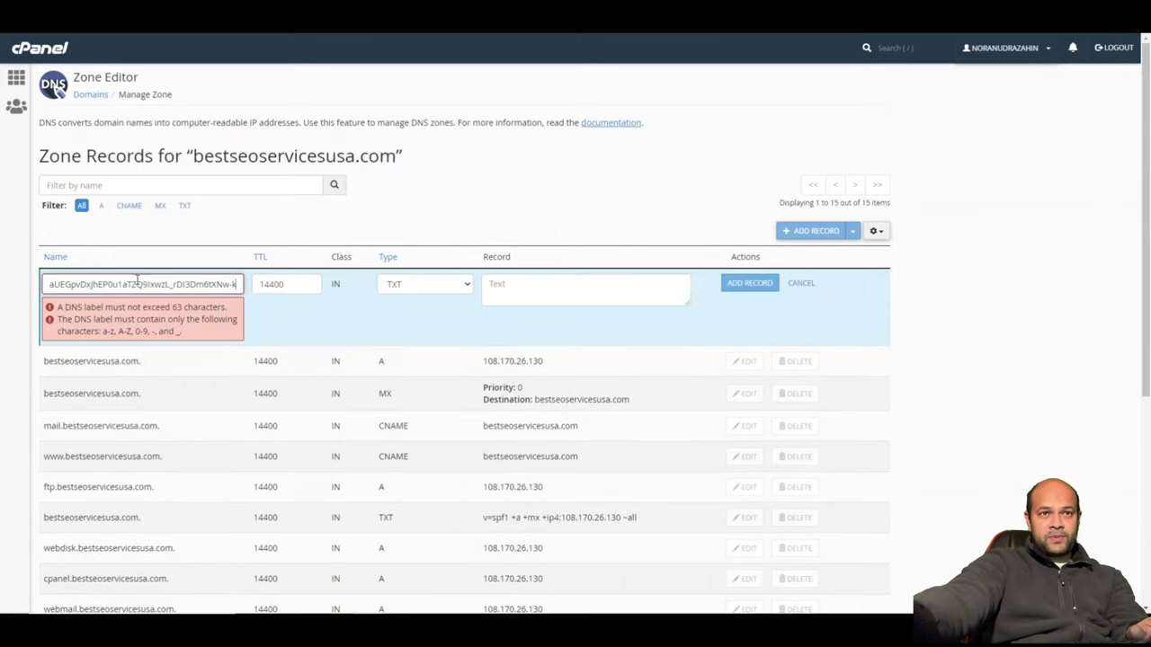
key(ctrl+a)
key(BackSpace)
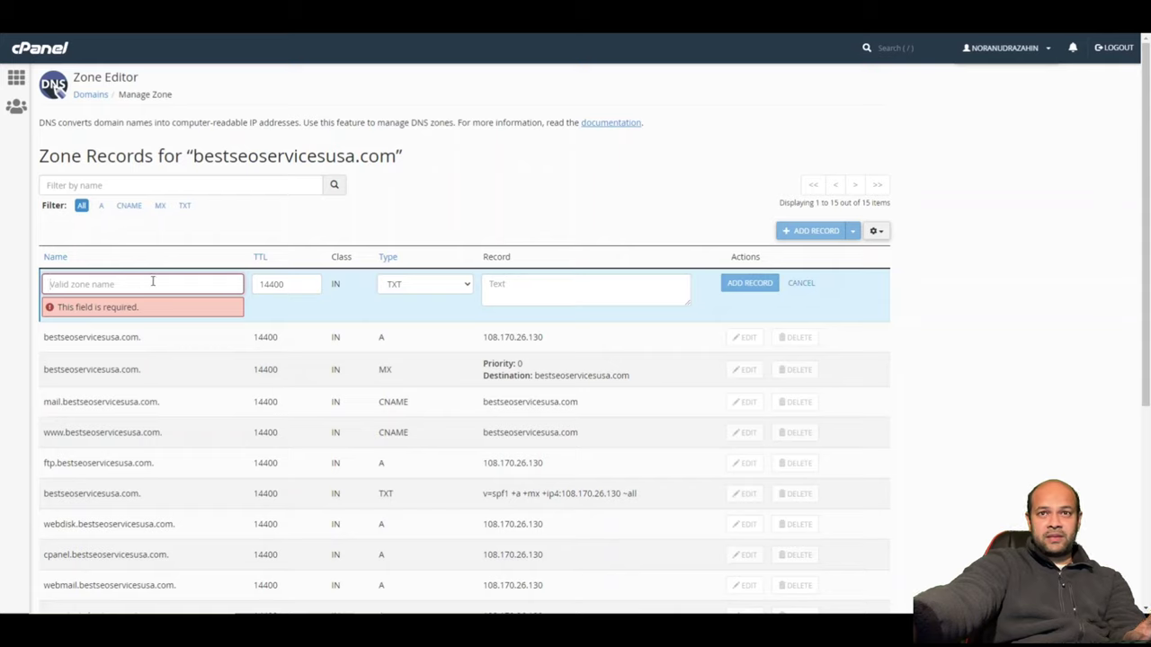
- Paste the copied site verification code as the TXT record's text, and enter bestseoservicesusa.com as its zone name
click(503, 284)
key(ctrl+v)
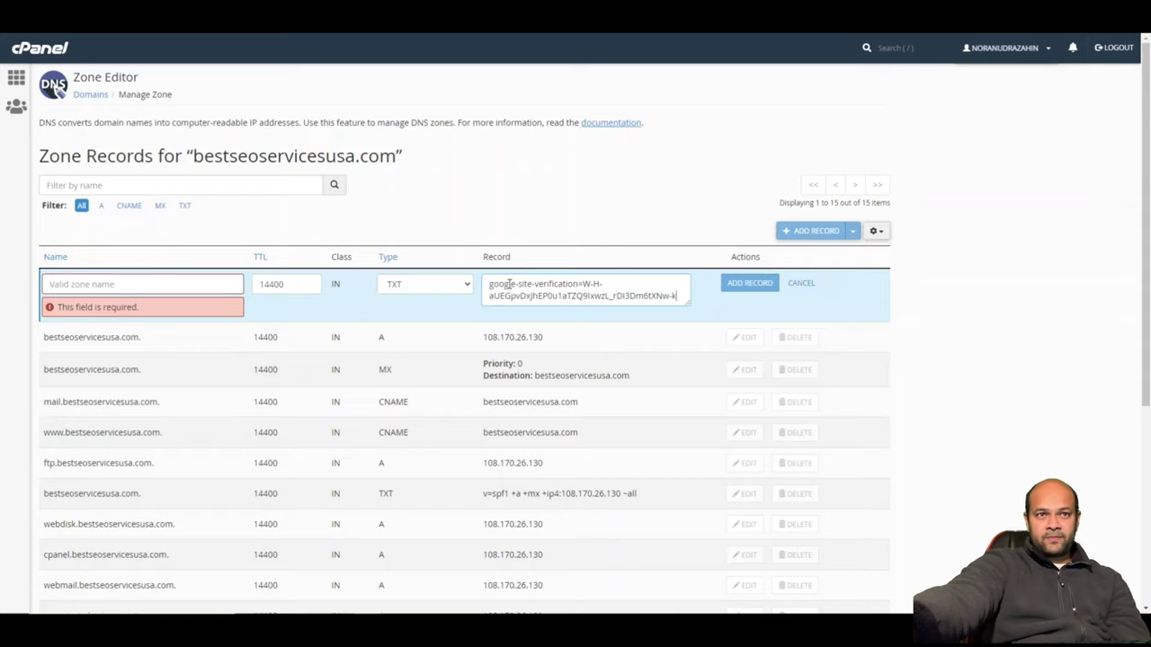
click(138, 283)
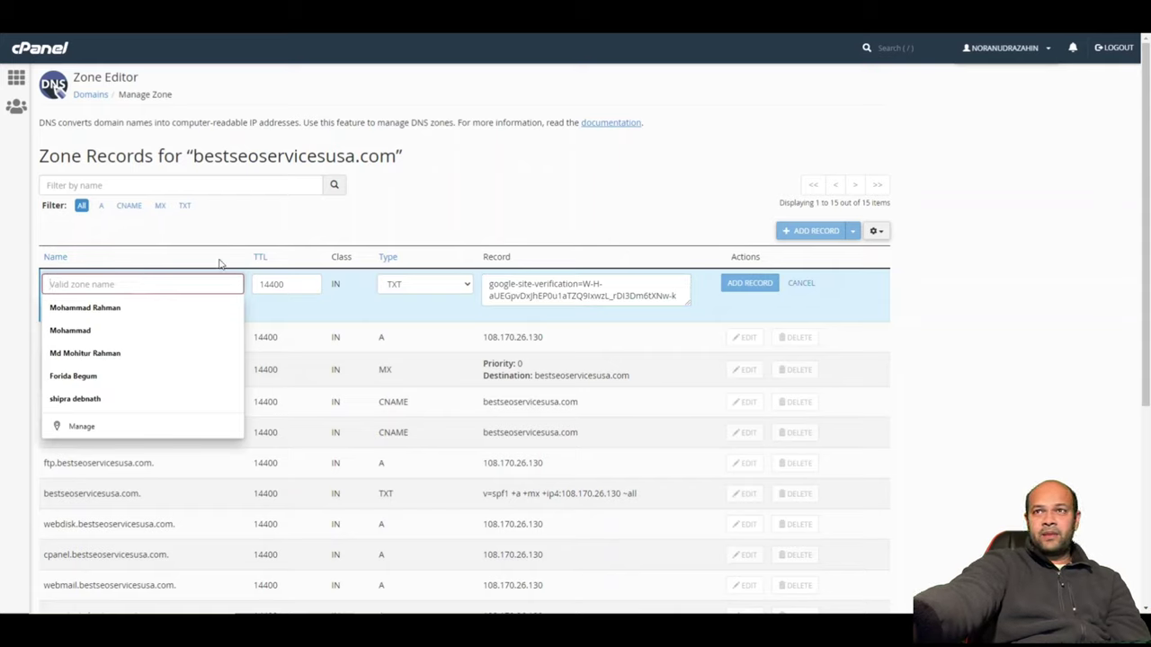
click(320, 229)
drag(139, 339, 40, 340)
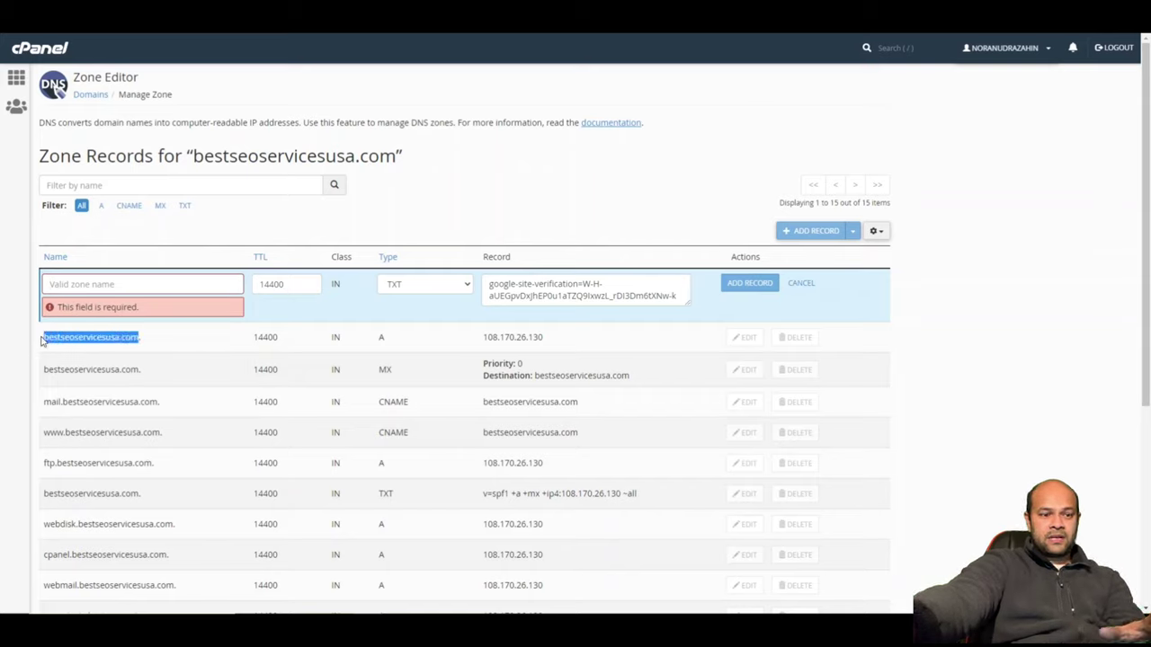
click(128, 288)
key(ctrl+v)
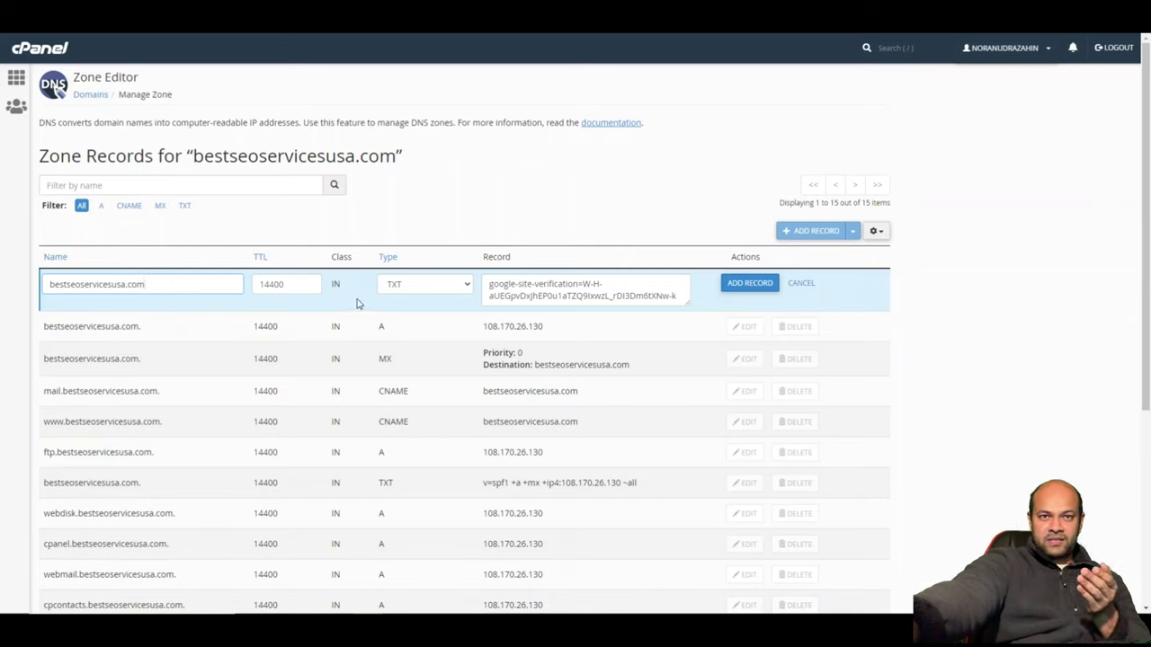
- Add the filled-in TXT record to the bestseoservicesusa.com zone and check its verification text in the record list
click(739, 284)
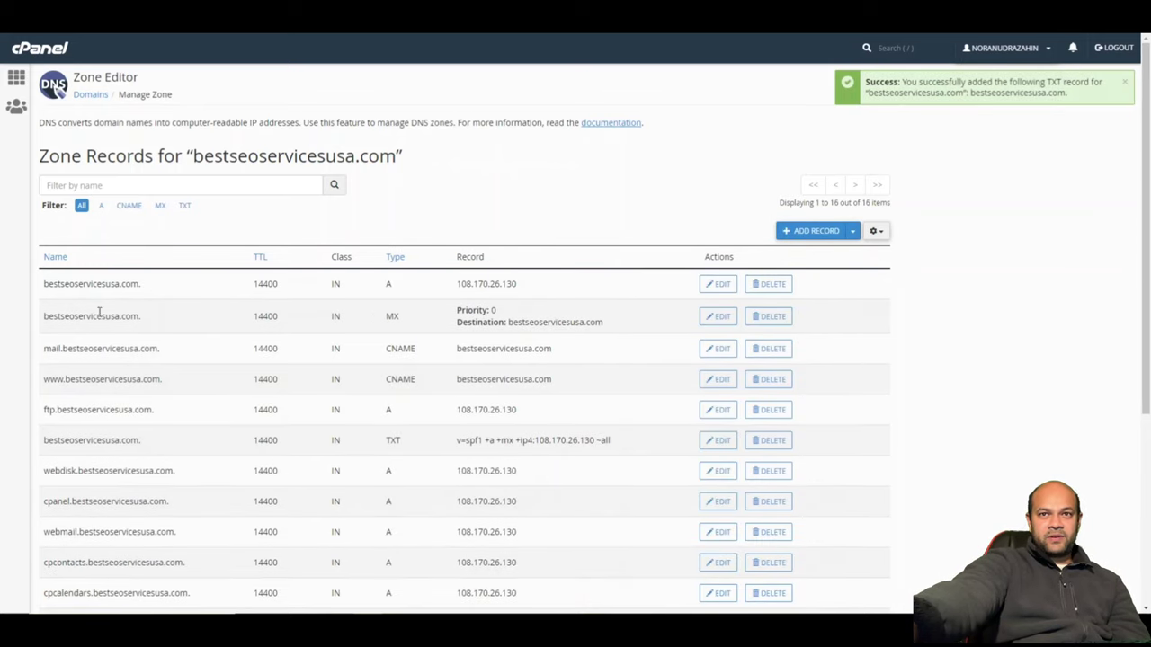
scroll(395, 312, down, 3)
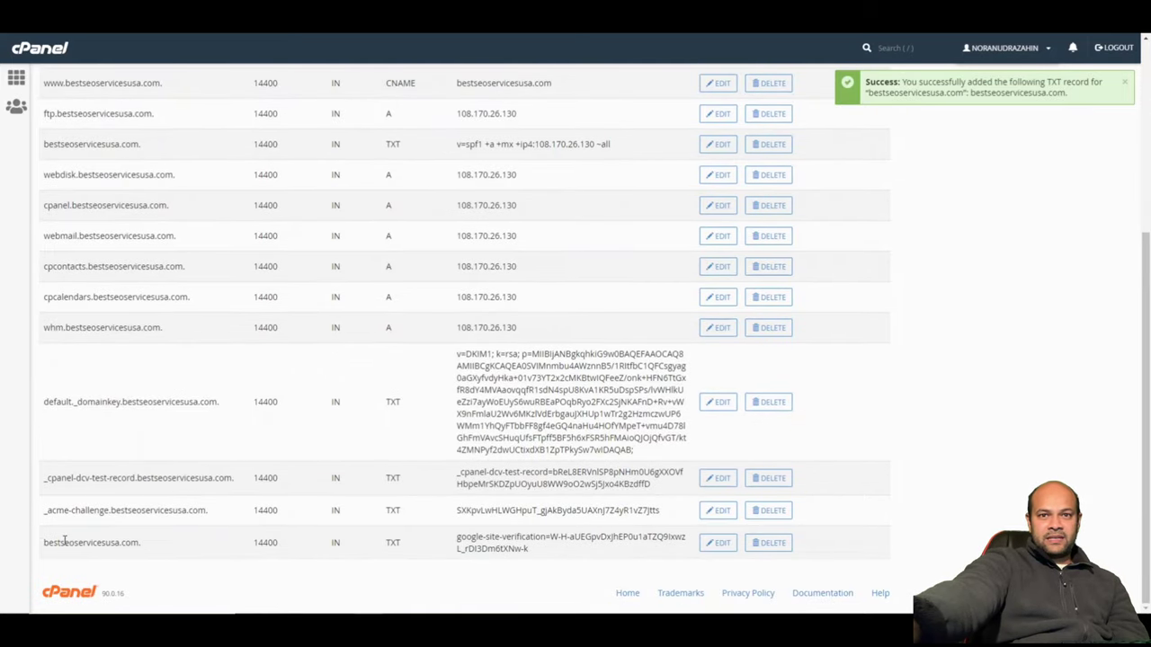
drag(456, 537, 537, 554)
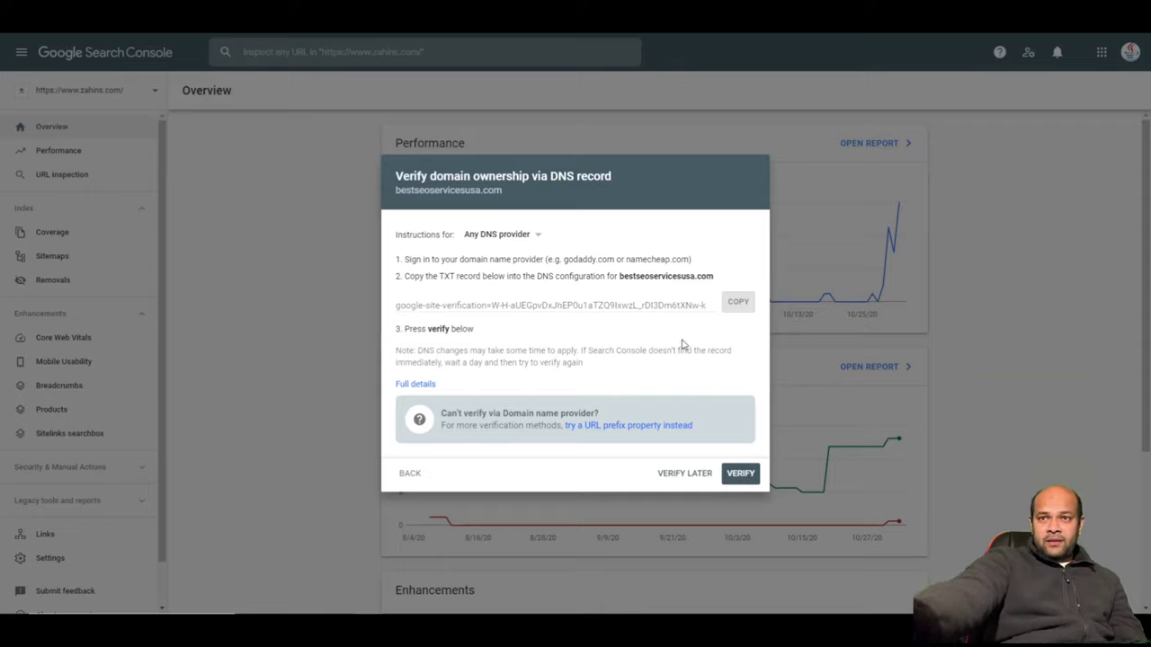
- Verify ownership of bestseoservicesusa.com in Search Console, open its new Domain property, and dismiss the welcome introduction
click(740, 473)
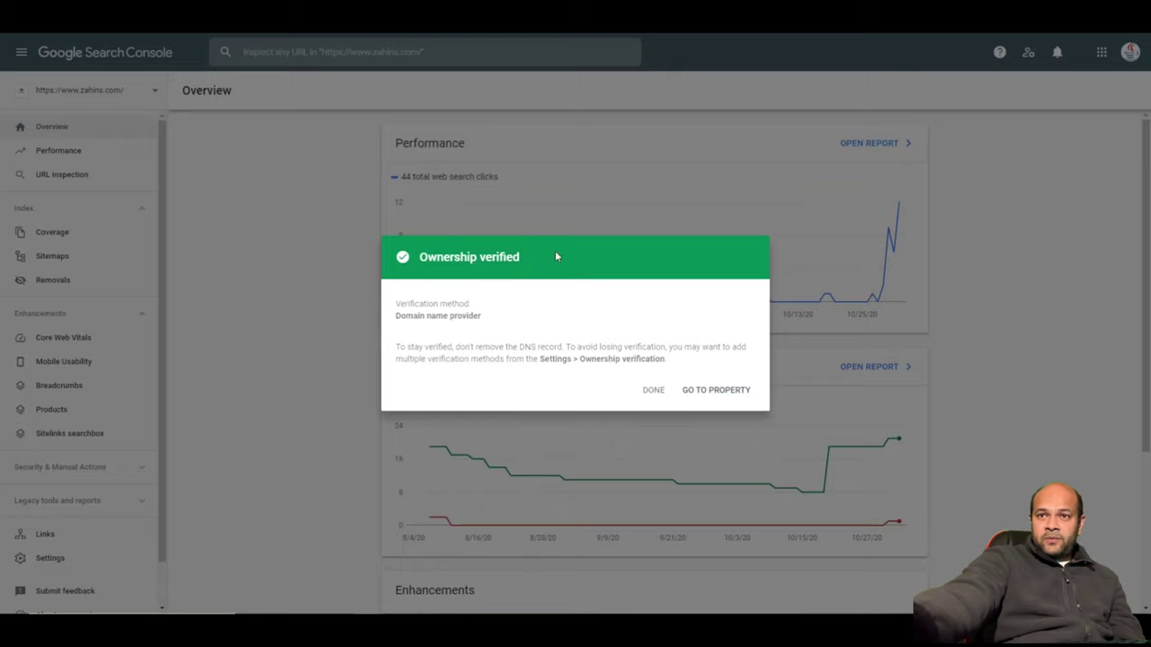
click(654, 392)
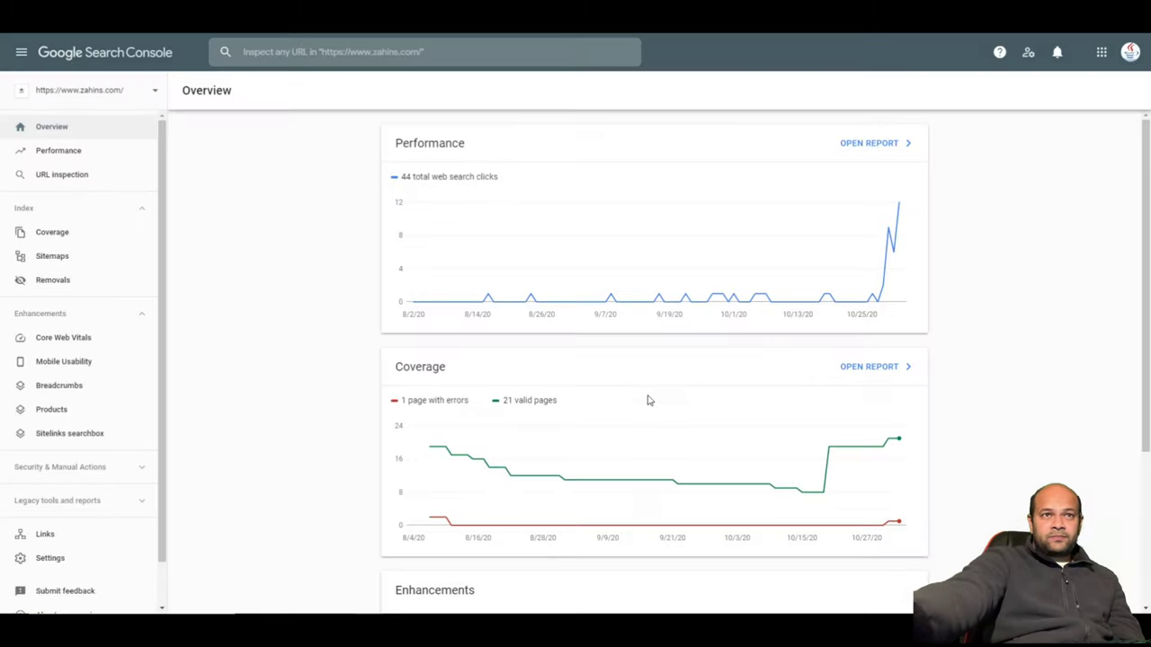
click(153, 88)
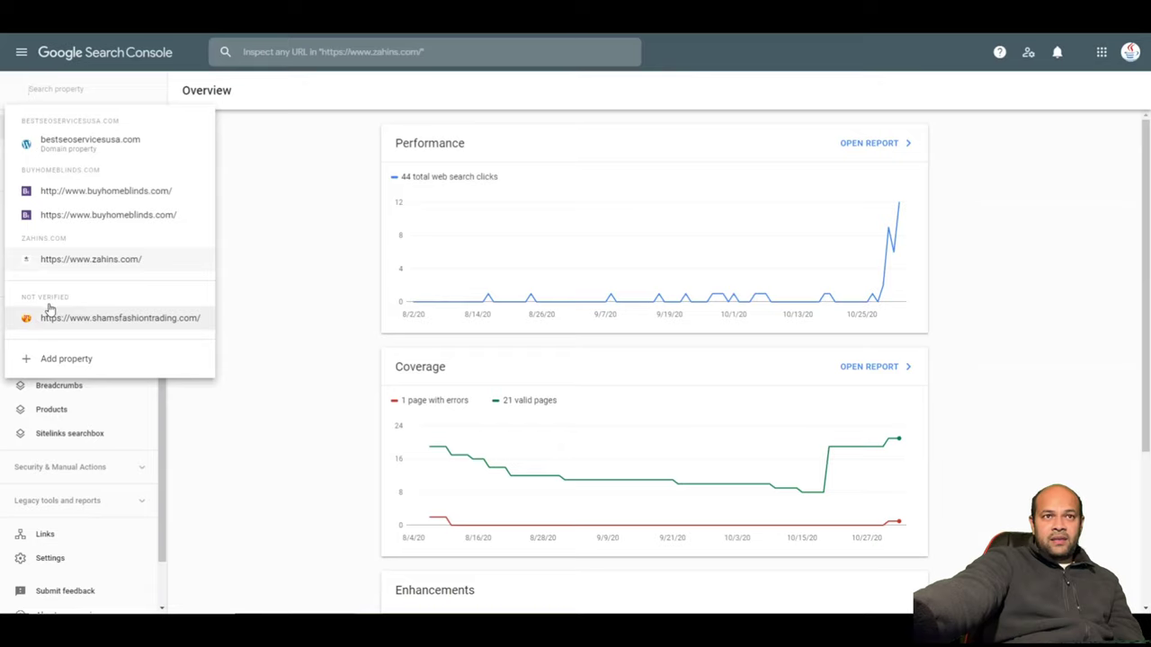
click(97, 146)
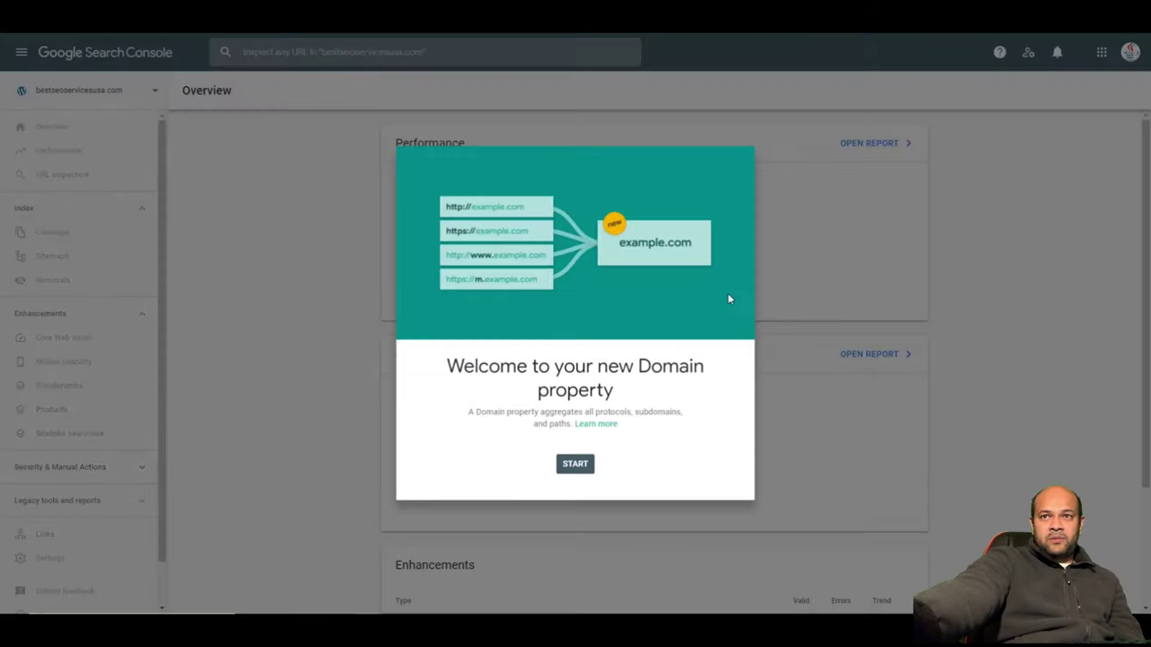
click(577, 473)
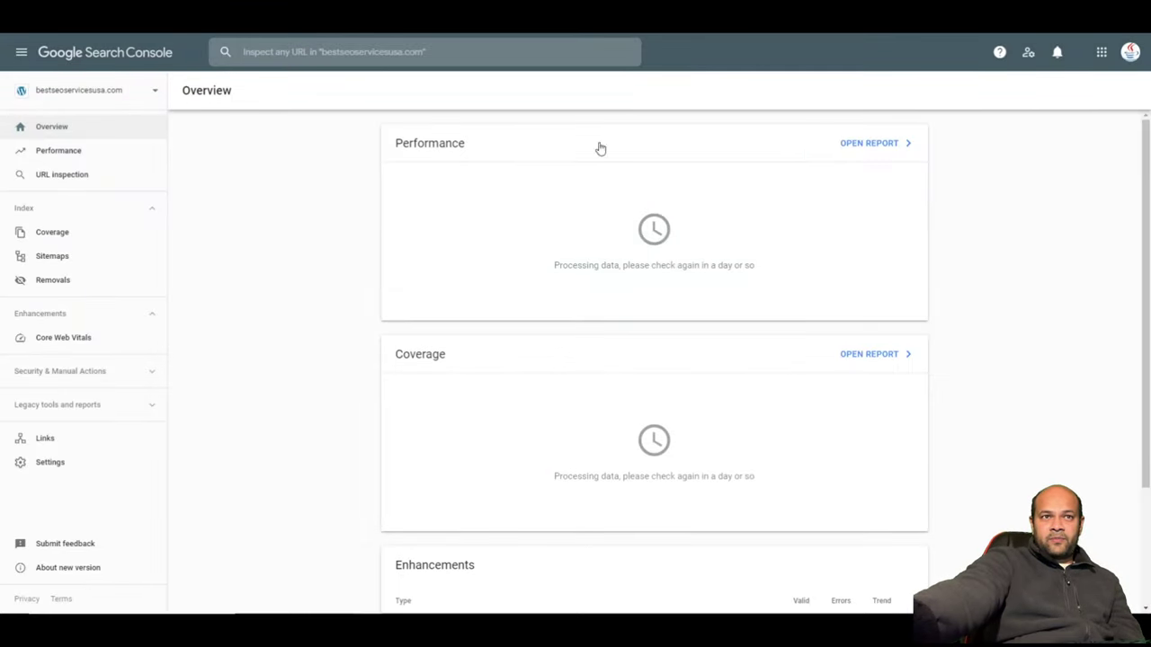
click(39, 260)
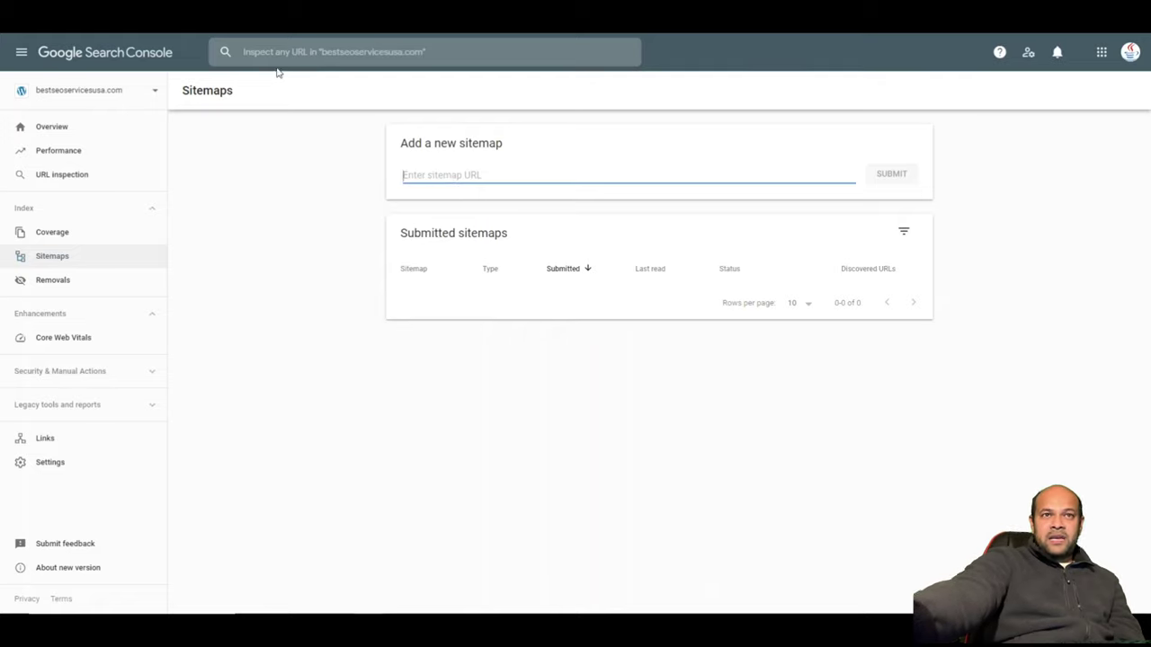
click(121, 93)
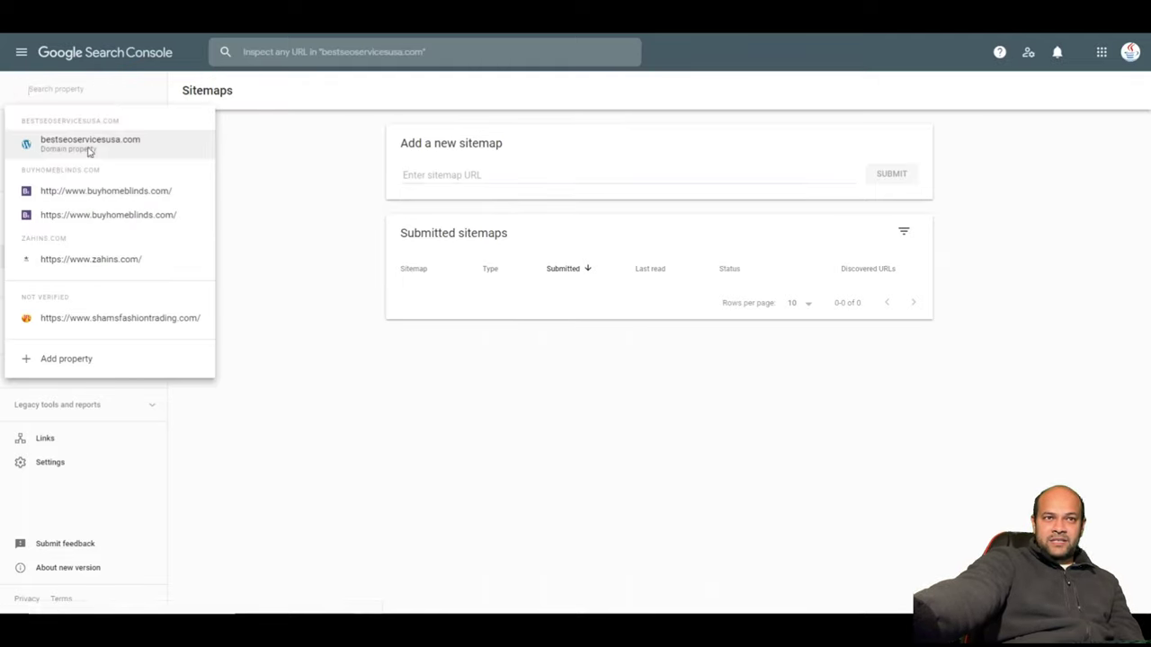
click(77, 261)
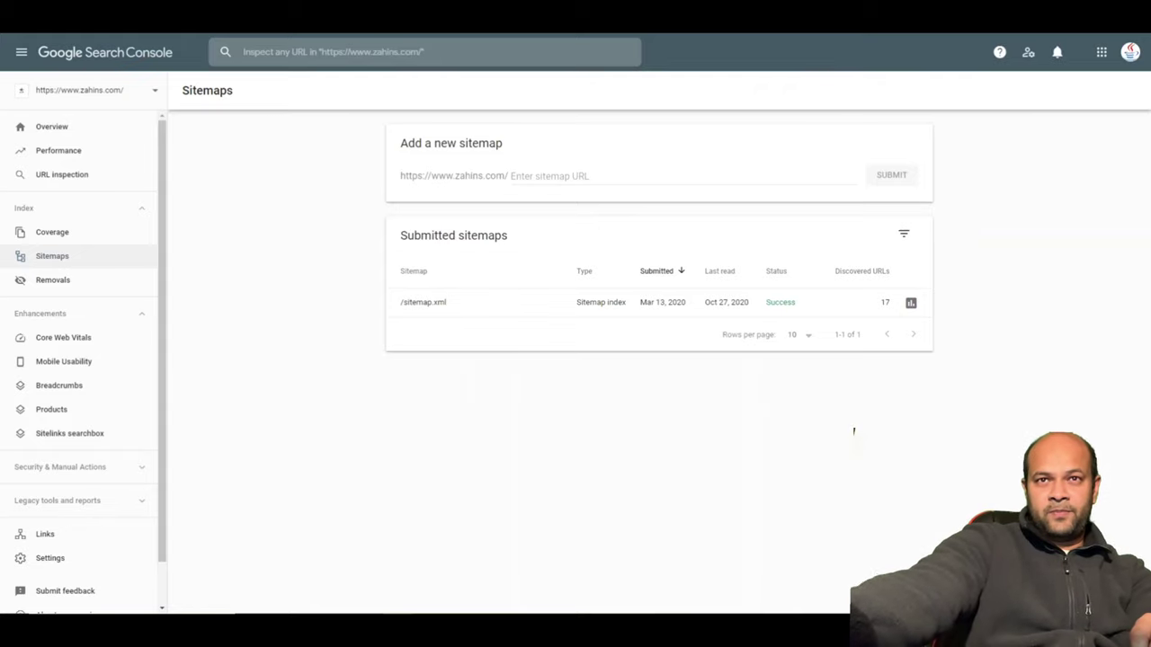
click(528, 179)
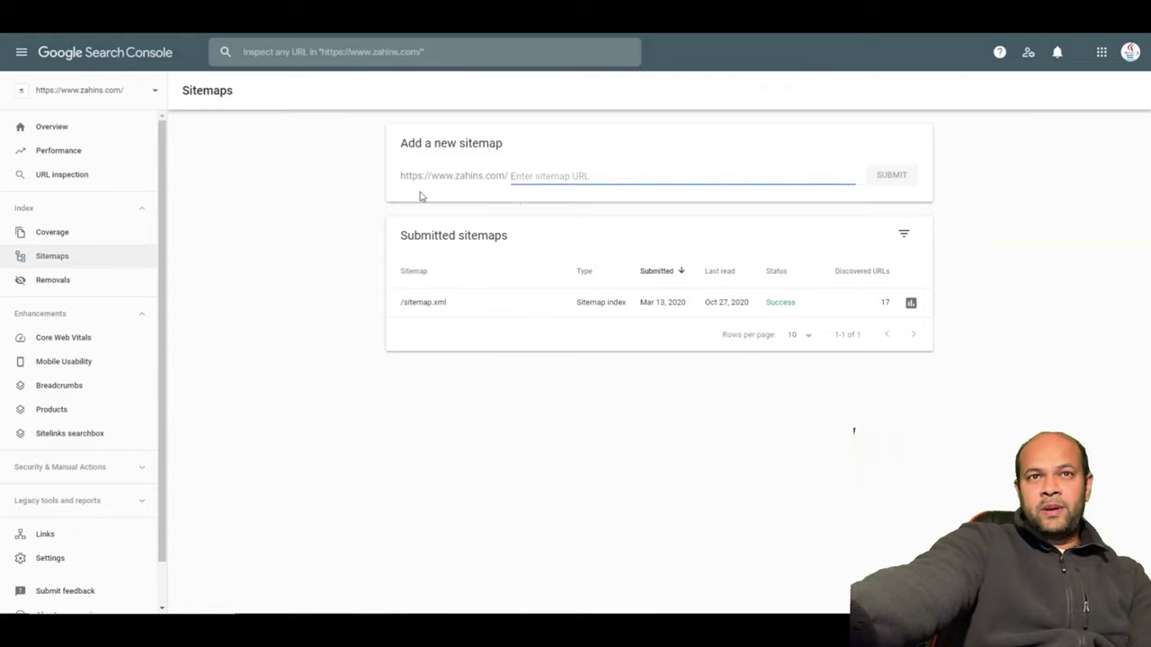
drag(402, 180, 546, 179)
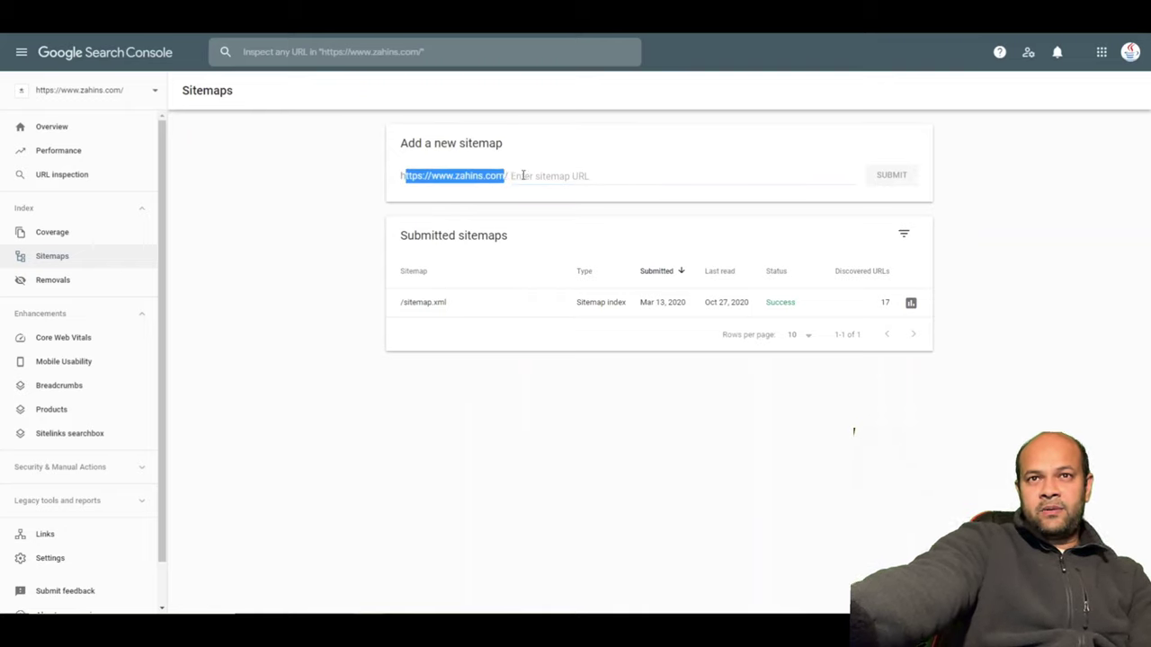
click(523, 175)
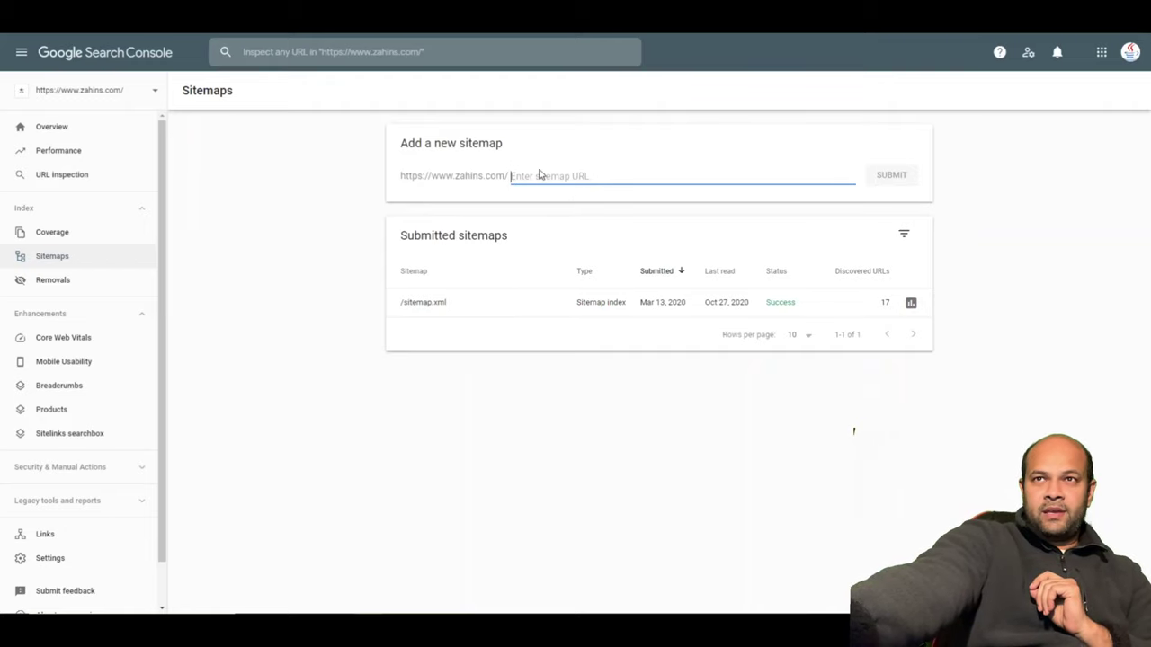
click(109, 94)
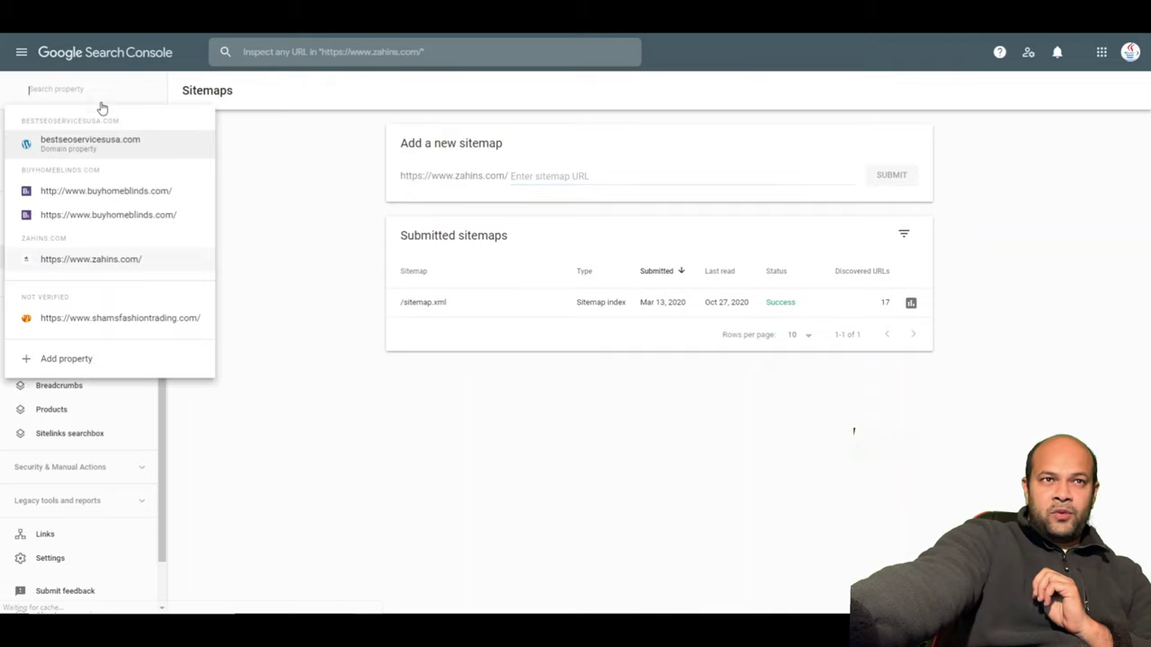
click(66, 144)
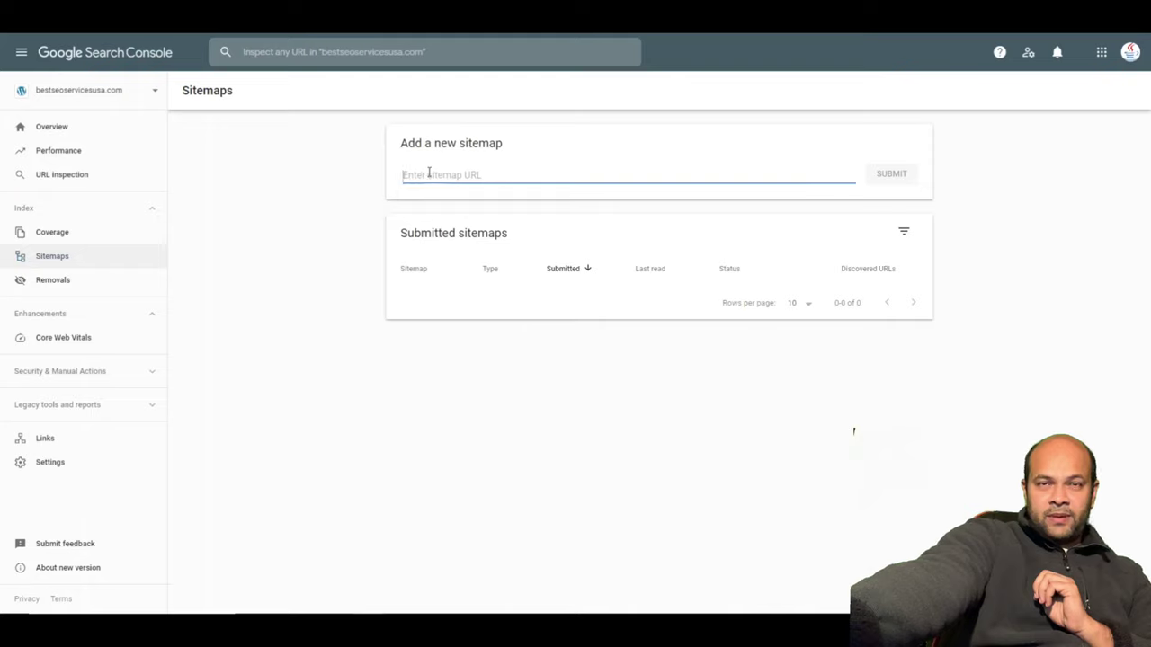
click(95, 106)
click(118, 100)
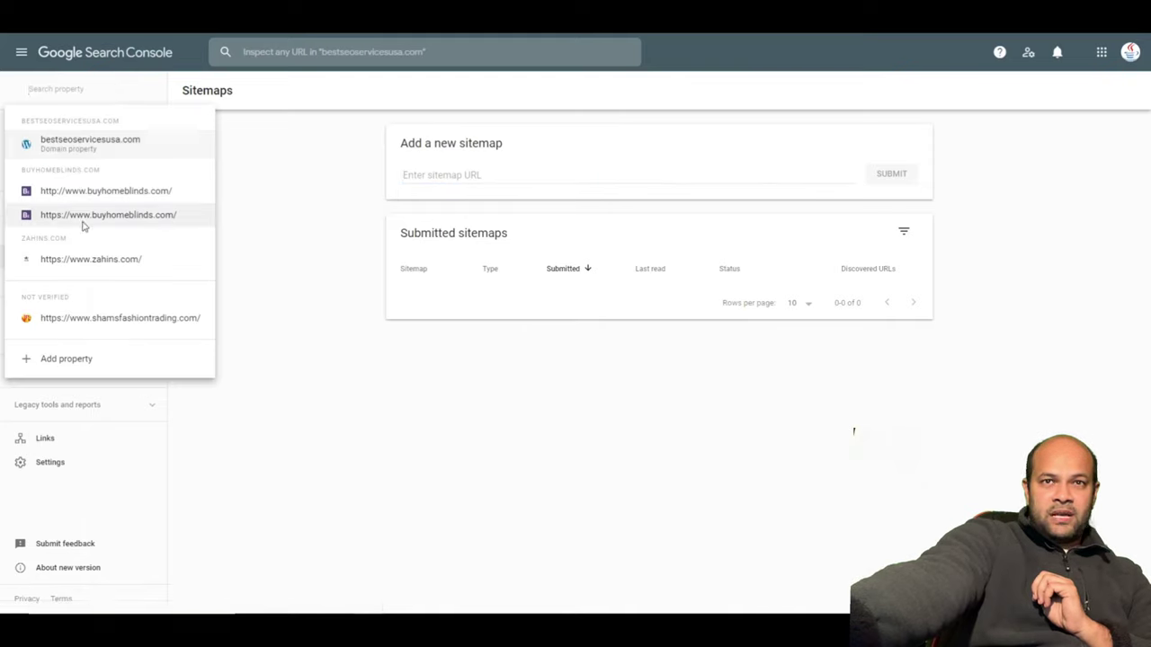
click(90, 263)
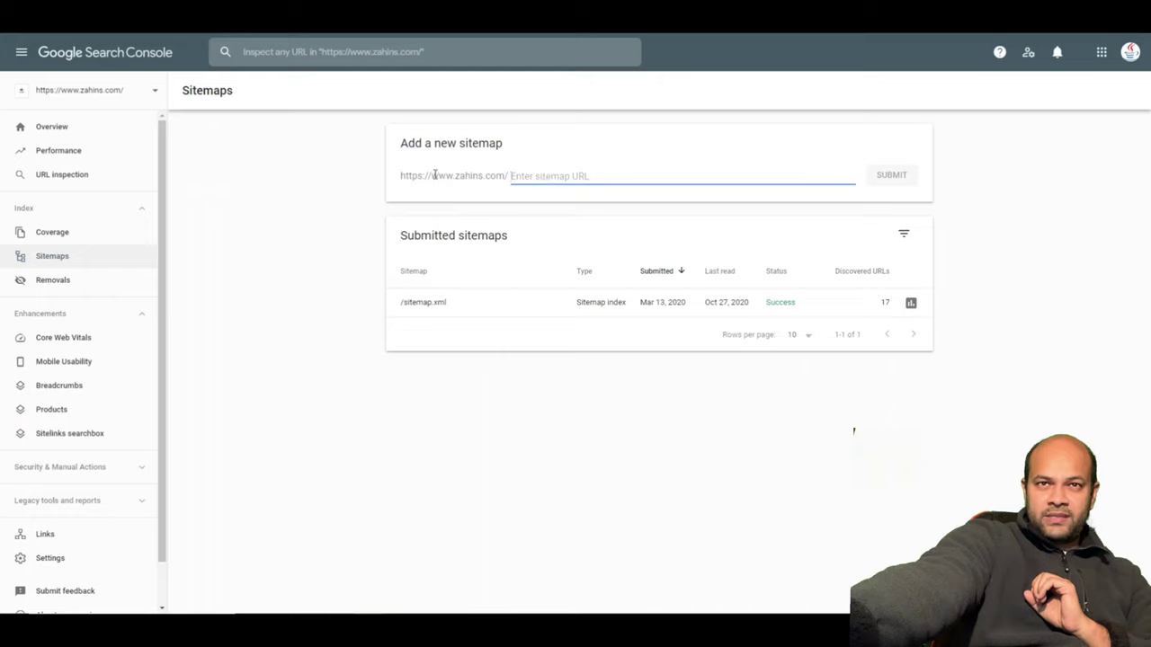
drag(409, 175, 502, 178)
click(510, 175)
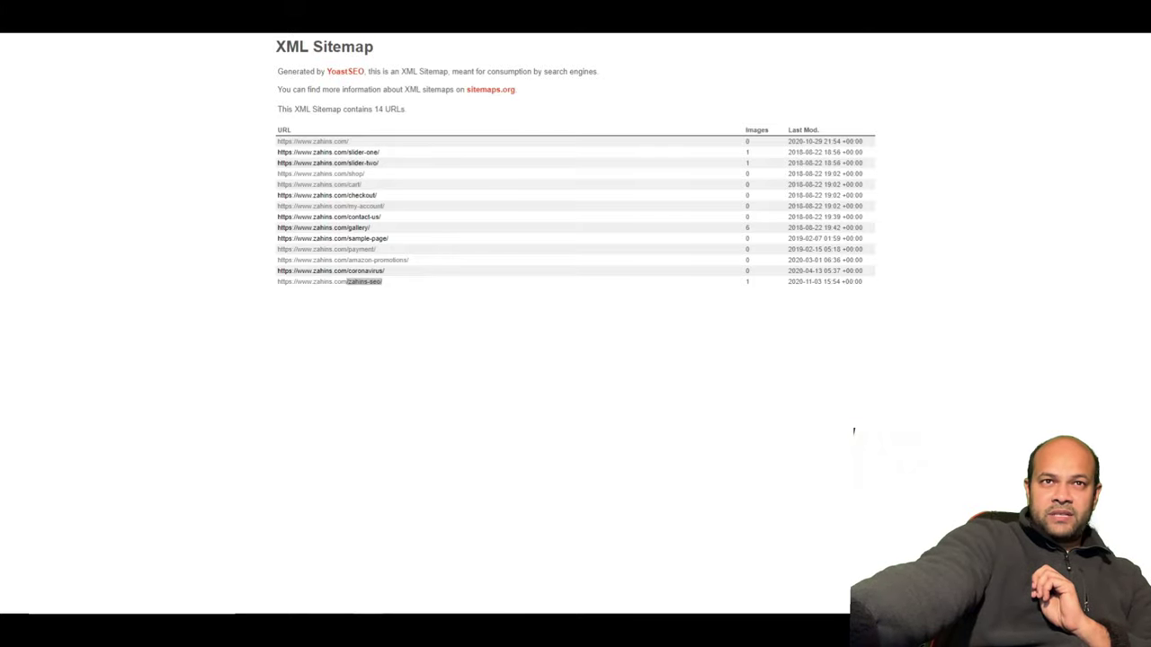
- Try to copy page-sitemap.xml from the address of the zahins.com XML sitemap page
right_click(268, 26)
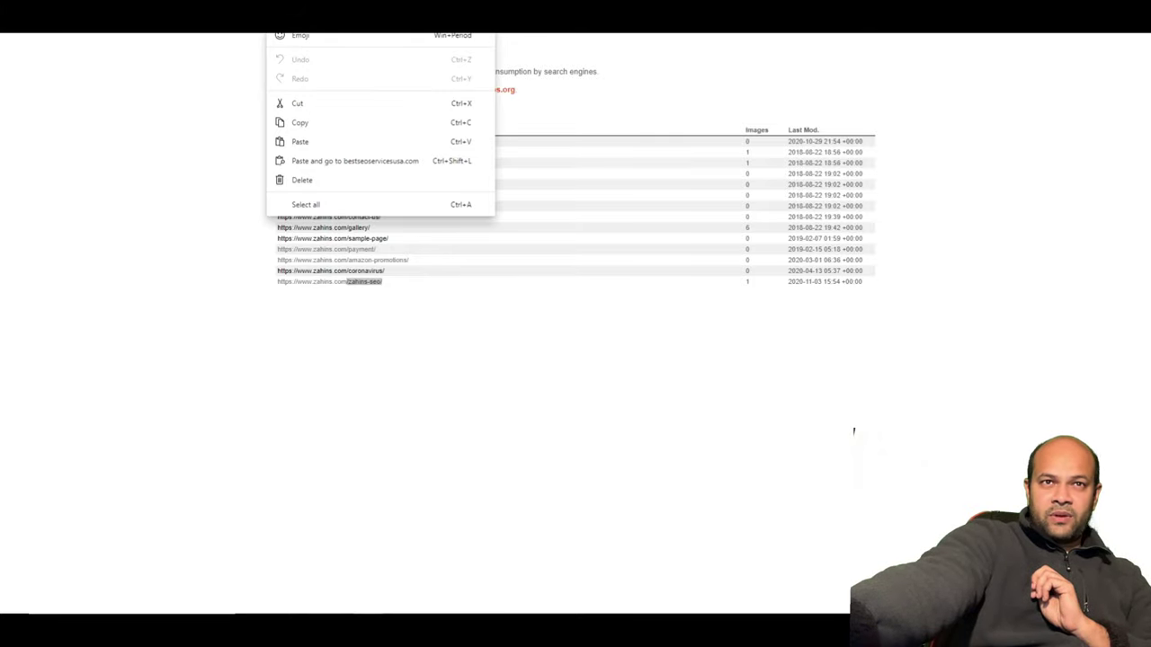
click(306, 125)
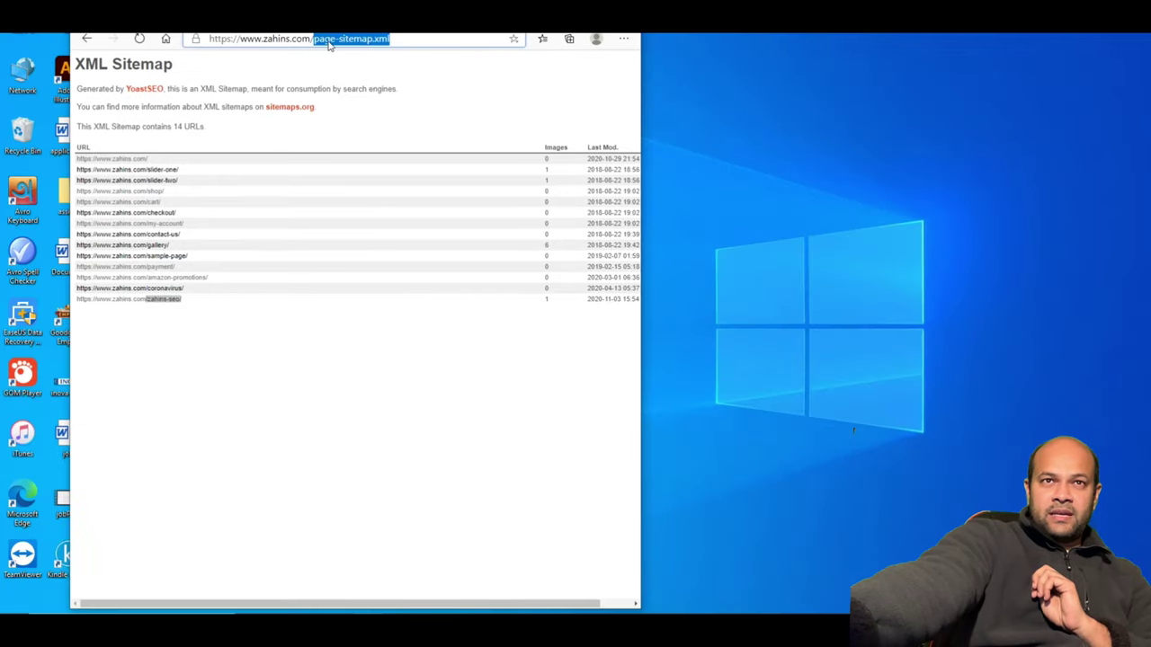
click(380, 43)
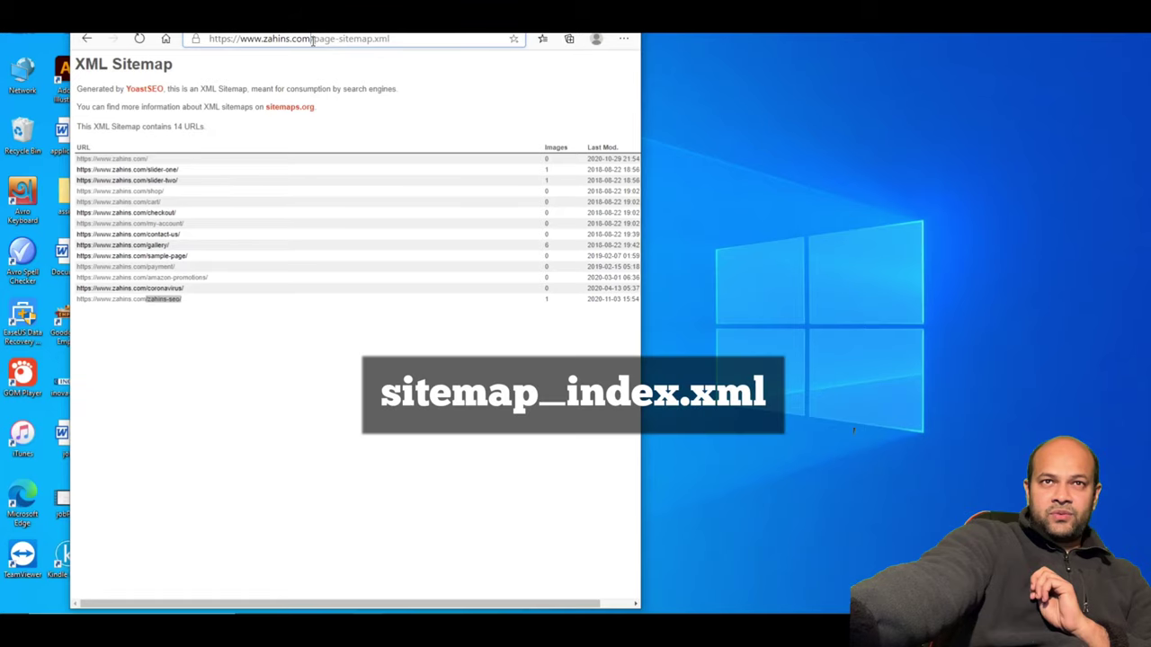
drag(311, 41, 393, 43)
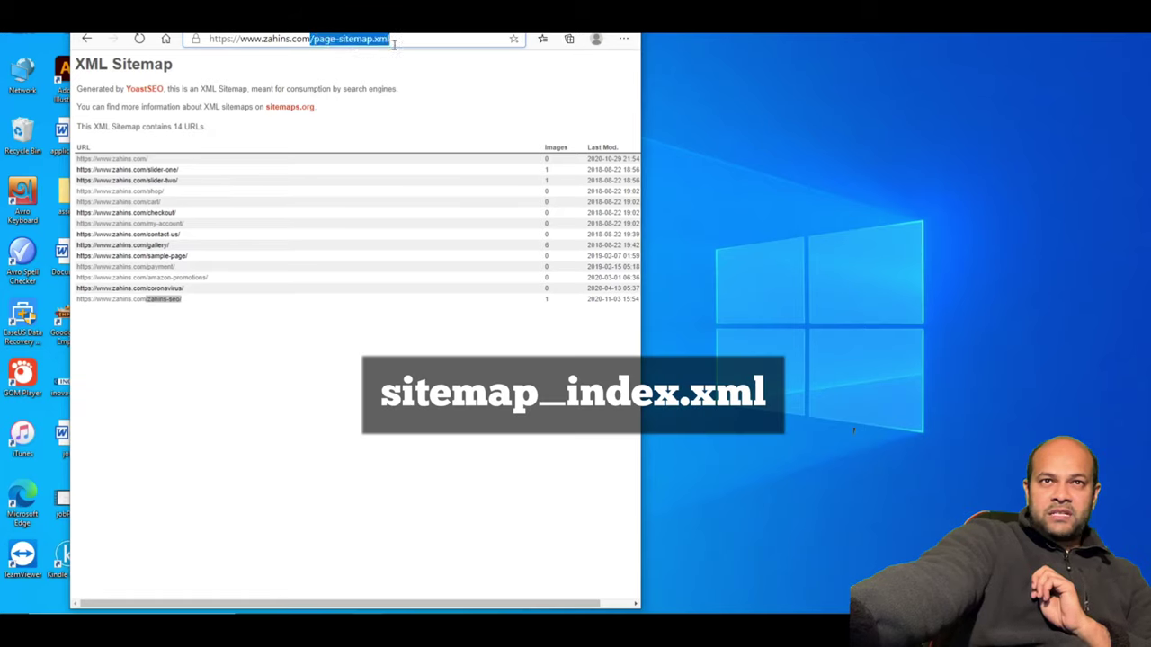
click(314, 39)
drag(315, 41, 394, 41)
right_click(381, 45)
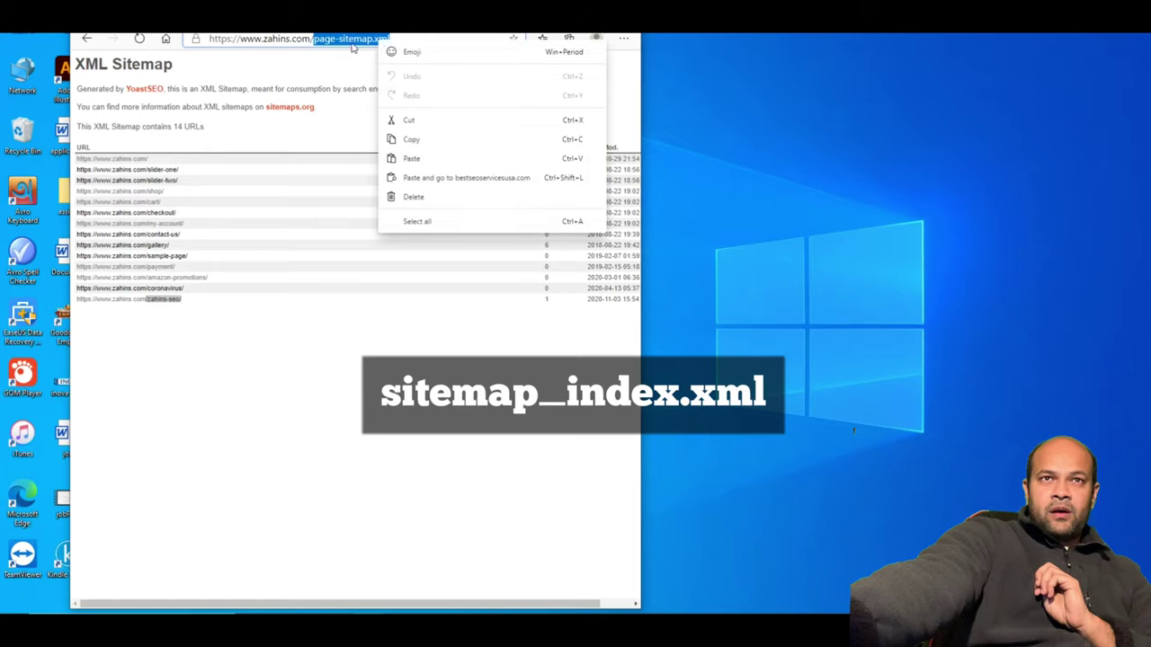
click(353, 49)
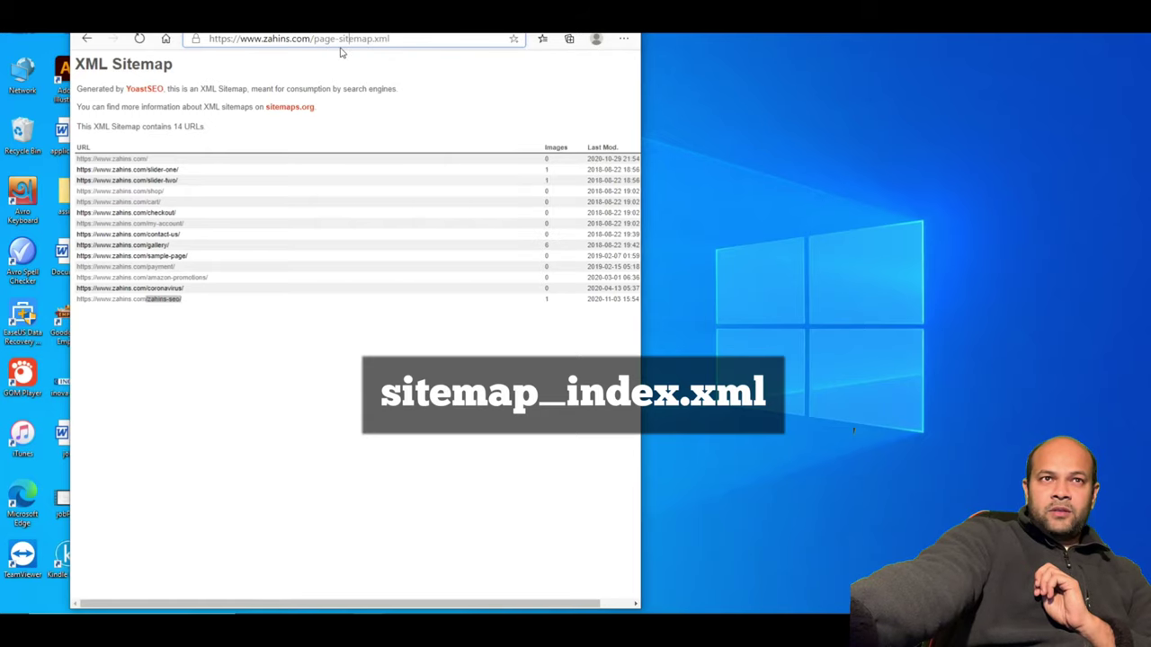
- Return to the zahins.com sitemap index and copy sitemap_index.xml from its address
click(87, 39)
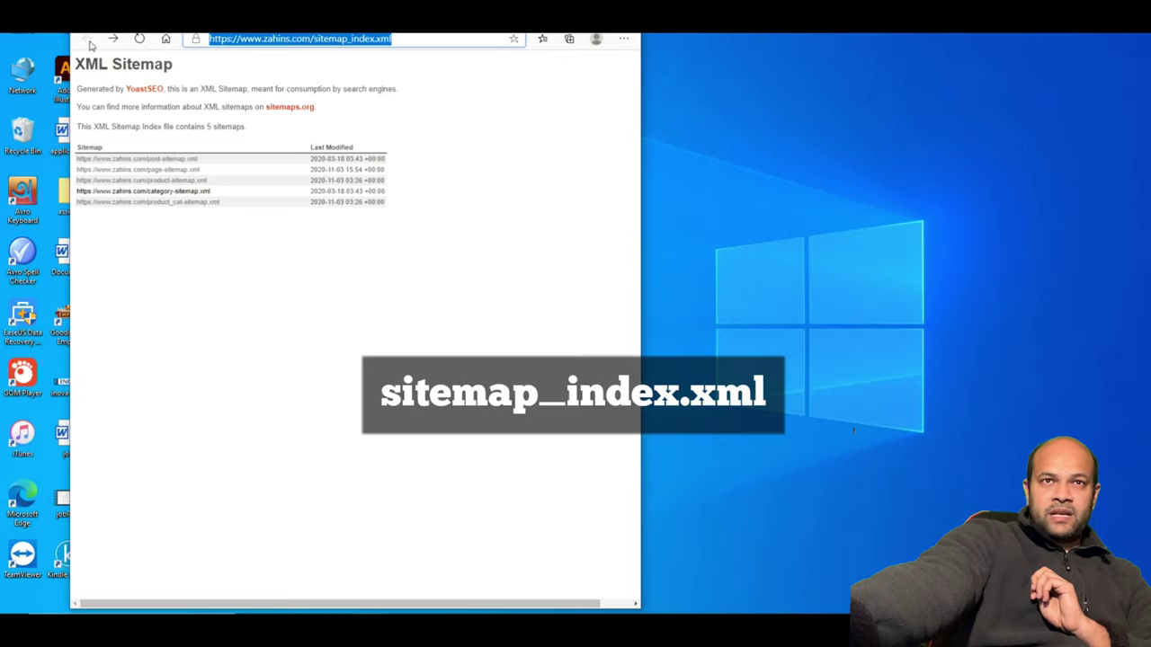
click(369, 41)
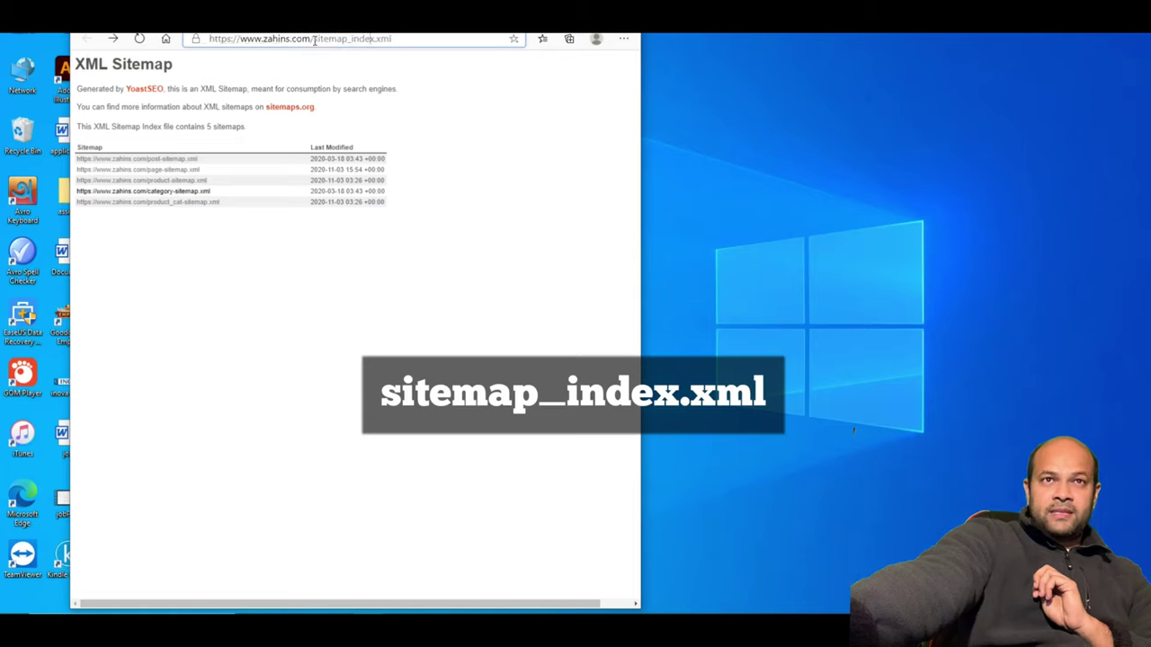
drag(329, 42, 396, 41)
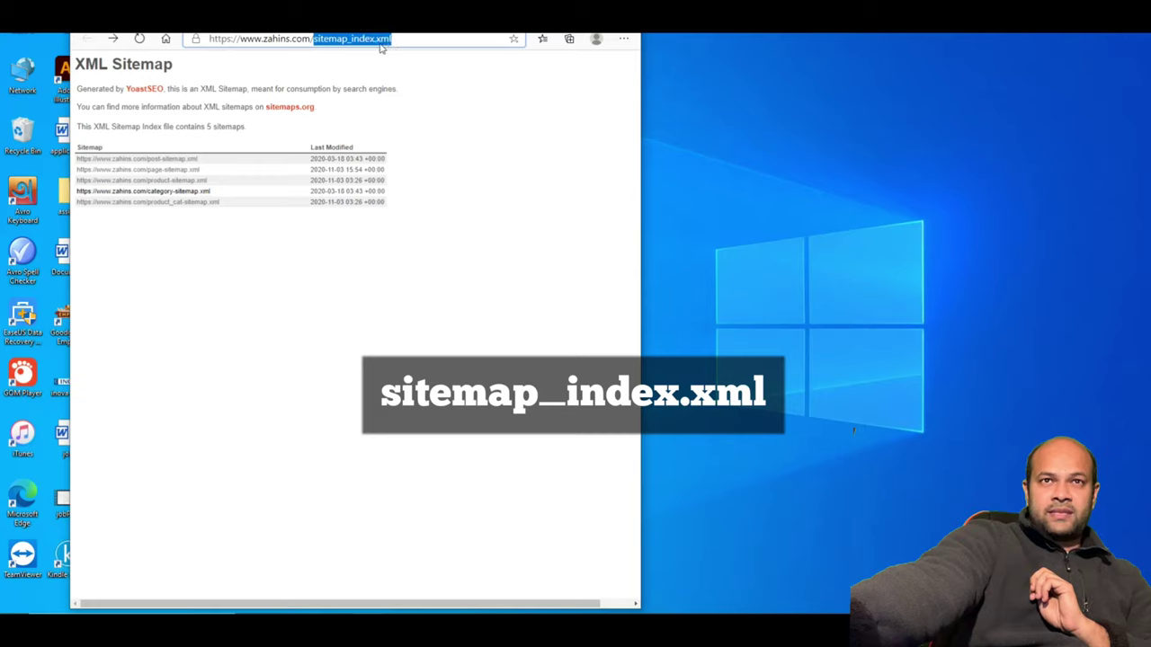
right_click(368, 41)
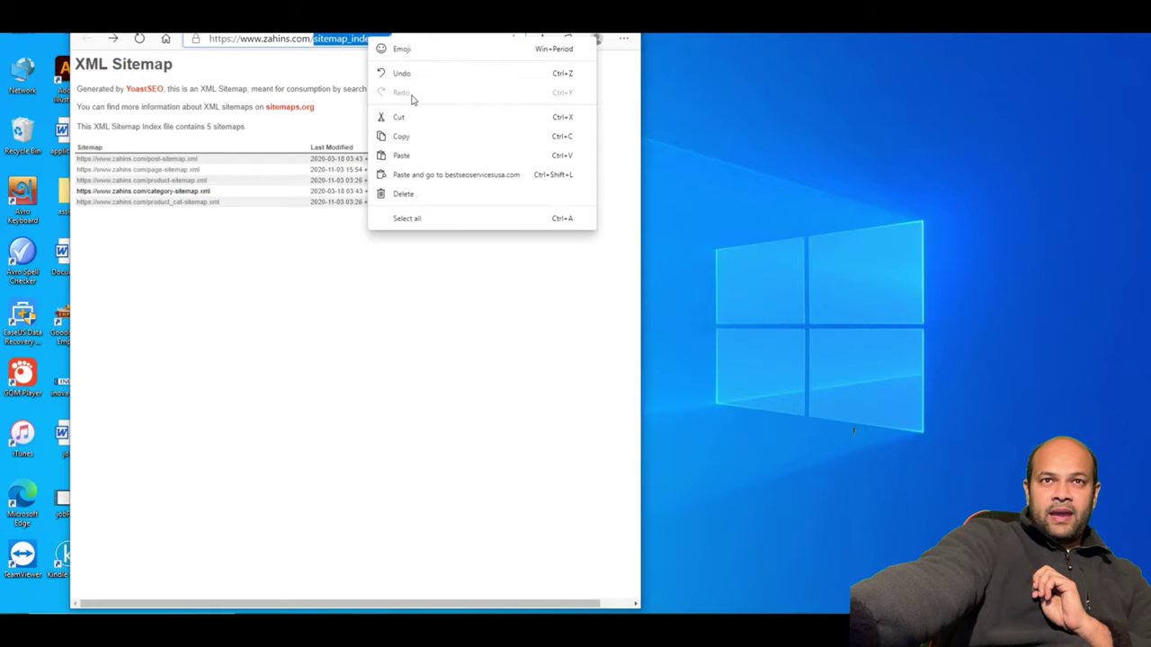
click(416, 137)
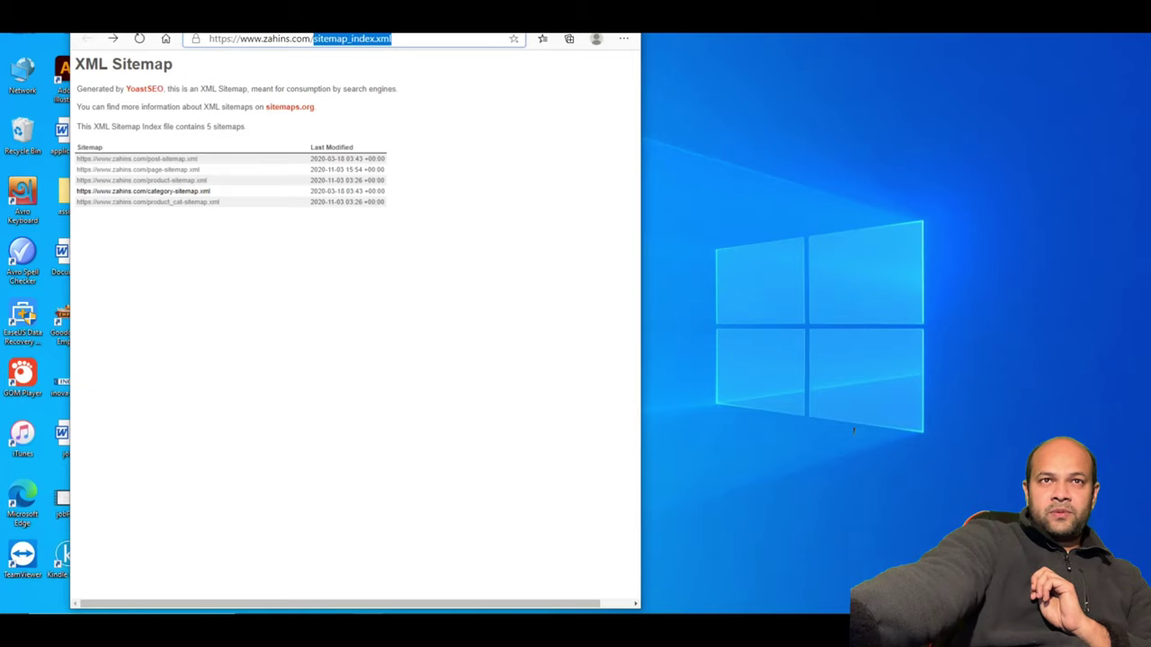
key(F11)
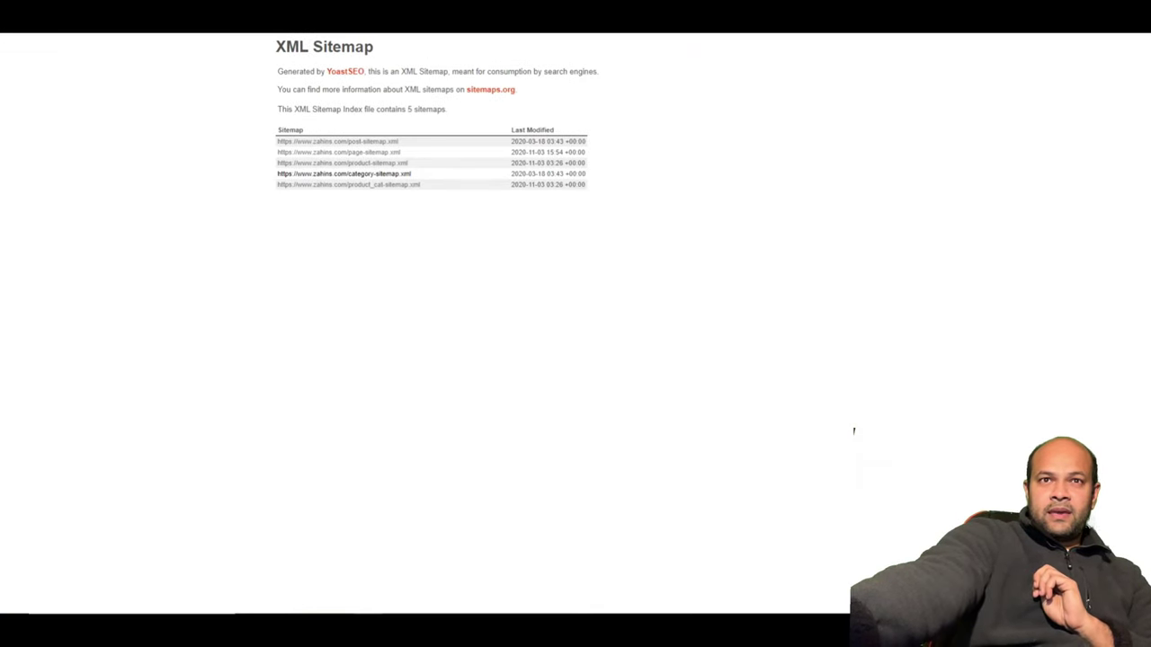
key(ctrl+Tab)
right_click(541, 174)
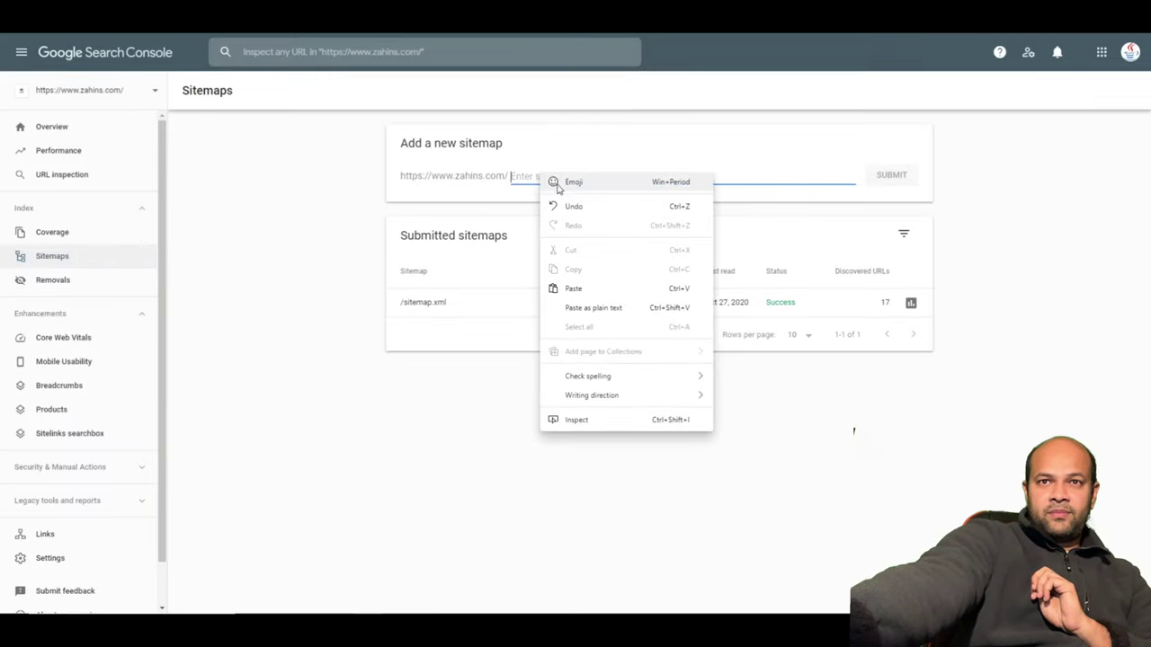
click(595, 289)
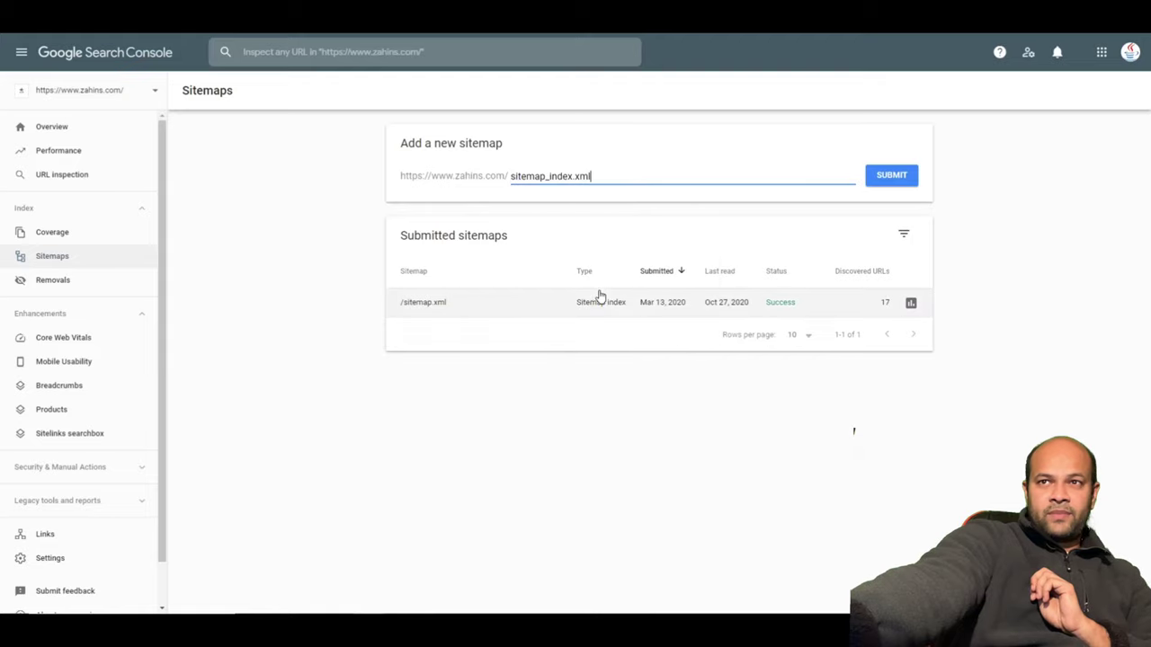
click(893, 178)
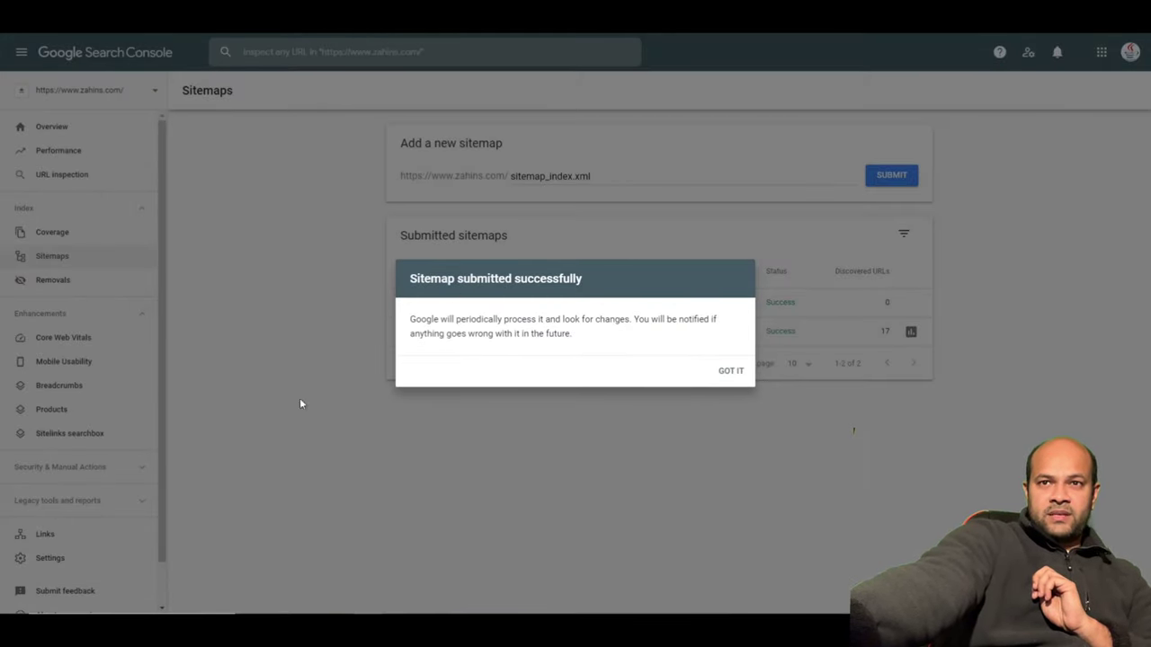
click(730, 371)
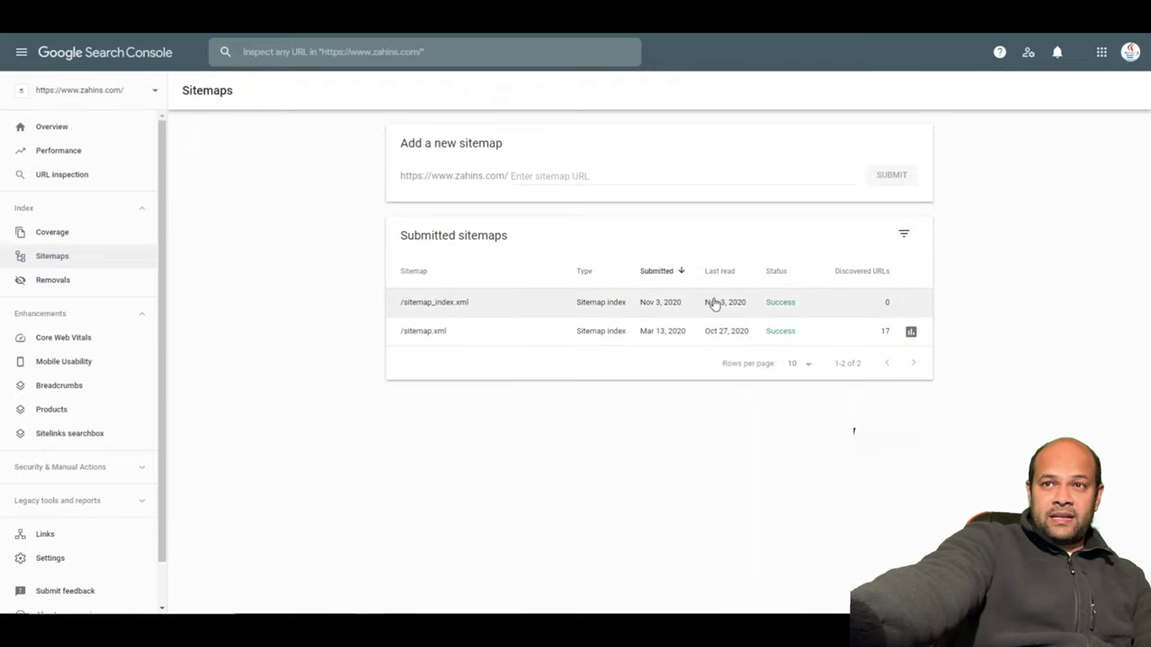
- Inspect the submitted /sitemap_index.xml details and examine the Coverage report with valid pages included in the chart and details
click(775, 303)
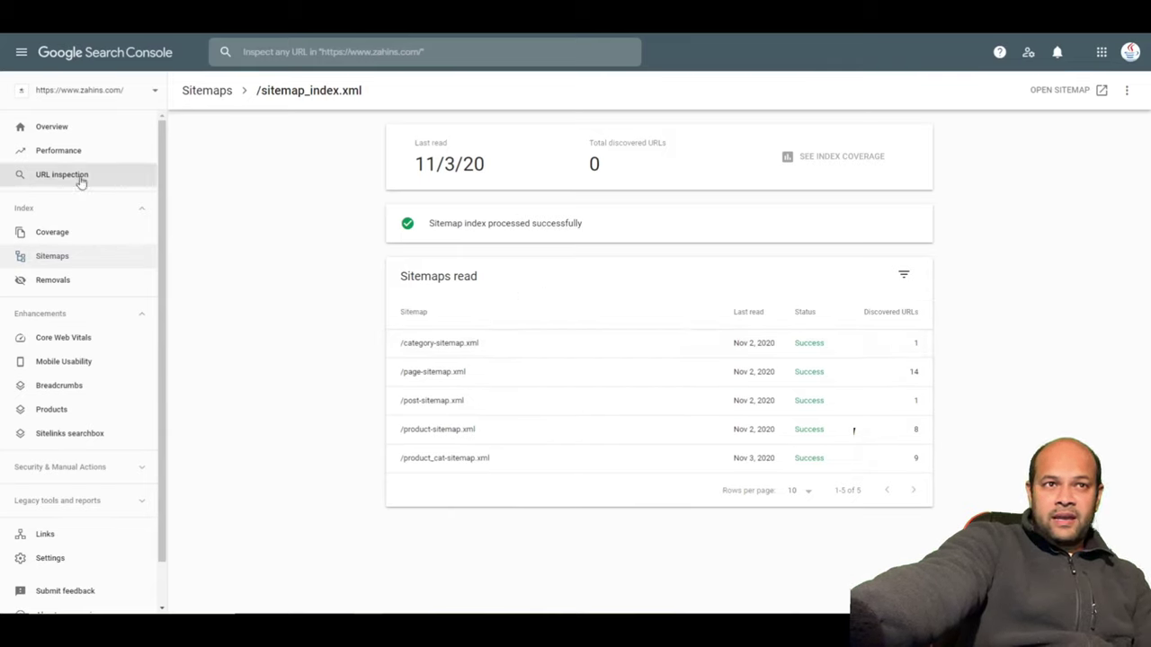
click(61, 236)
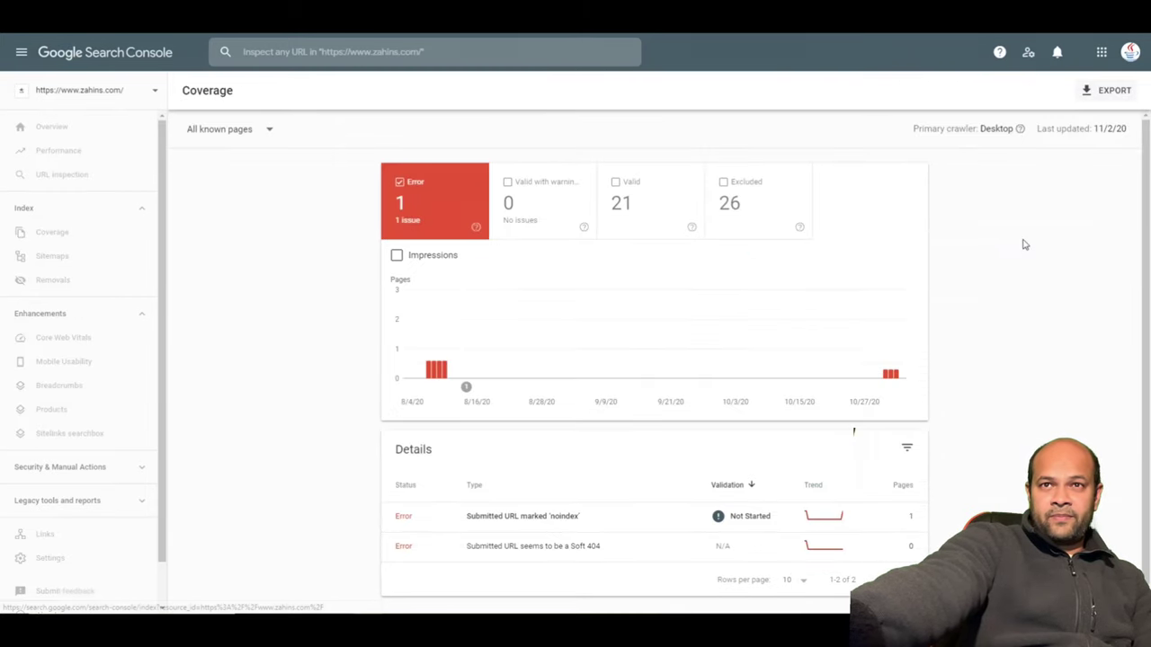
click(626, 207)
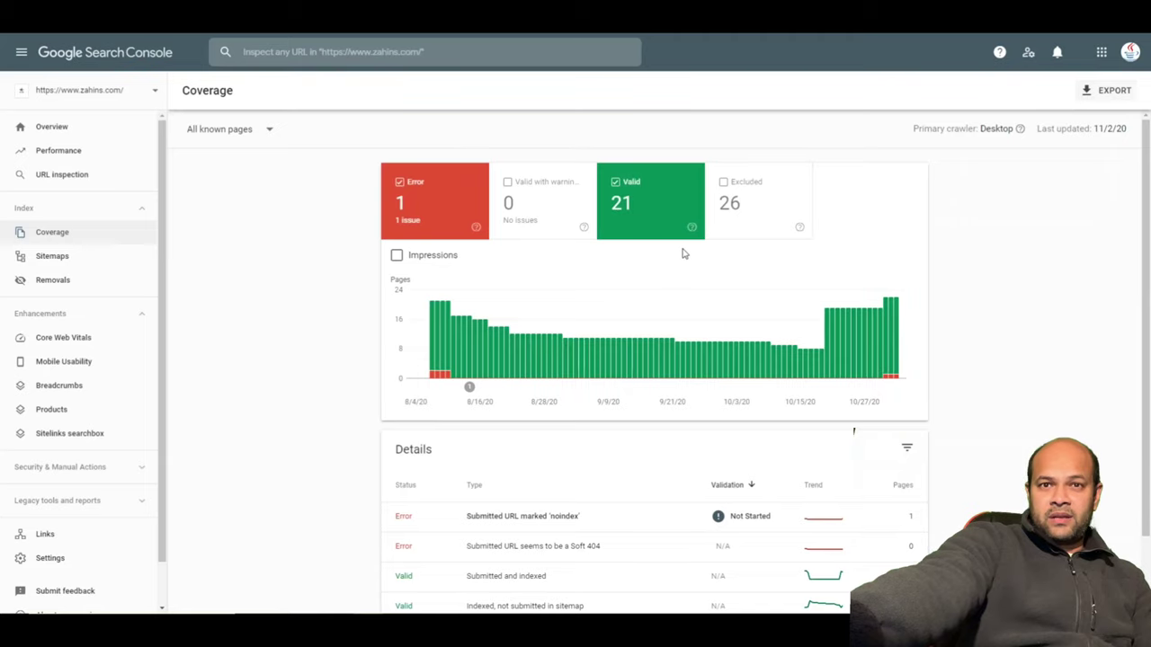
scroll(791, 357, down, 1)
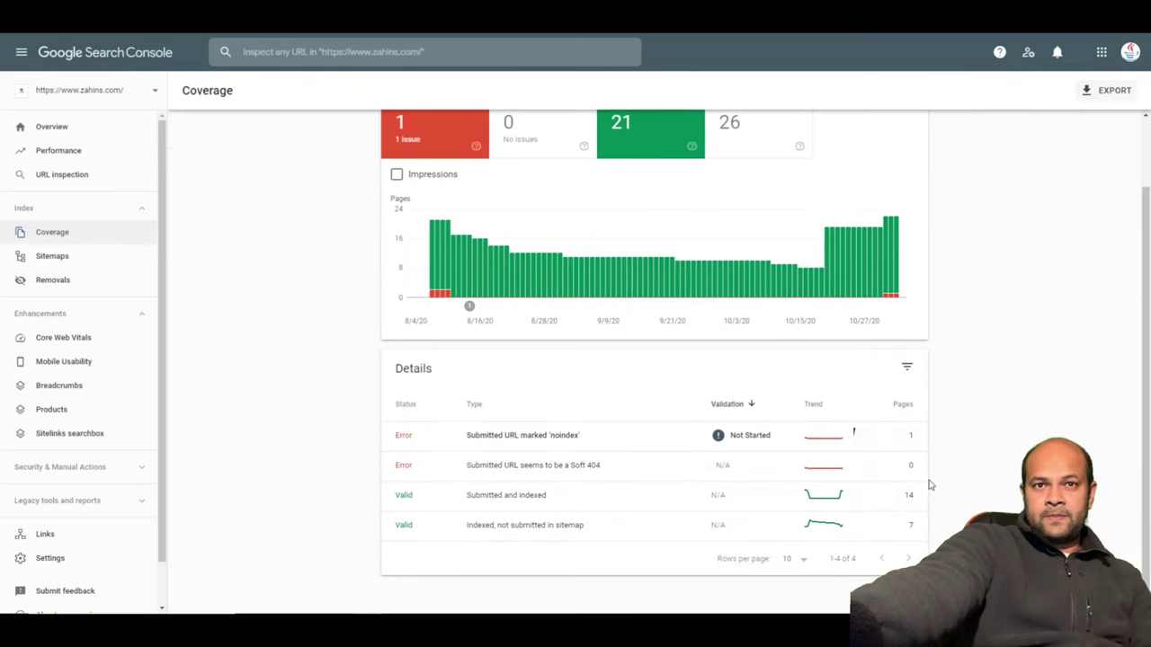
scroll(593, 404, up, 1)
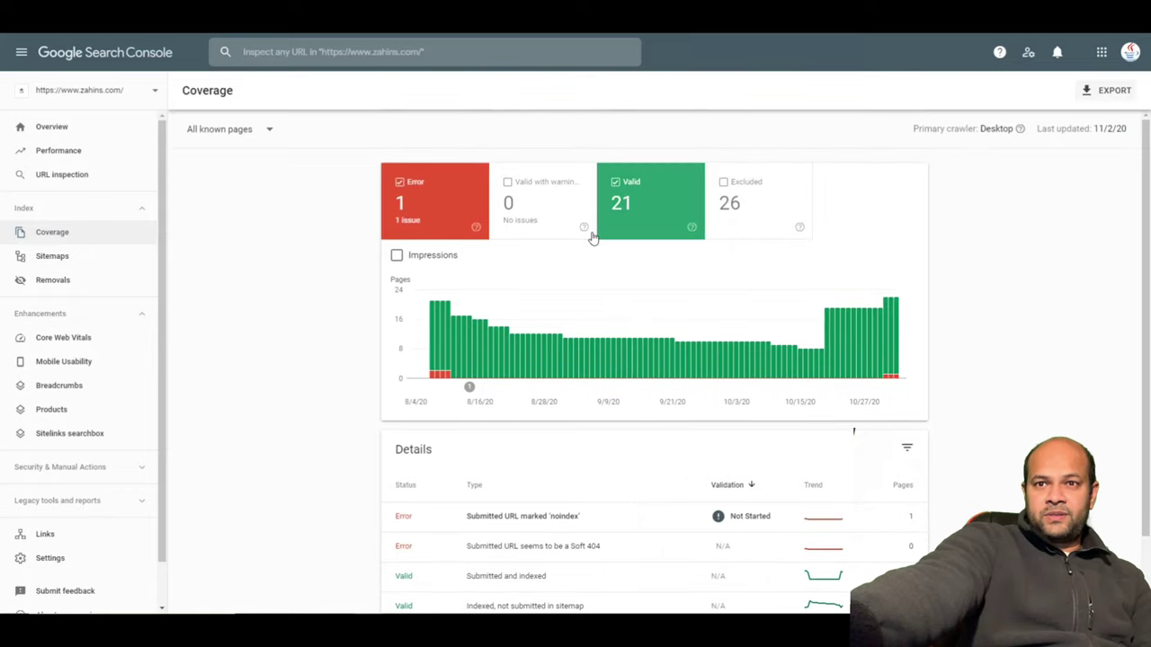
scroll(592, 236, down, 1)
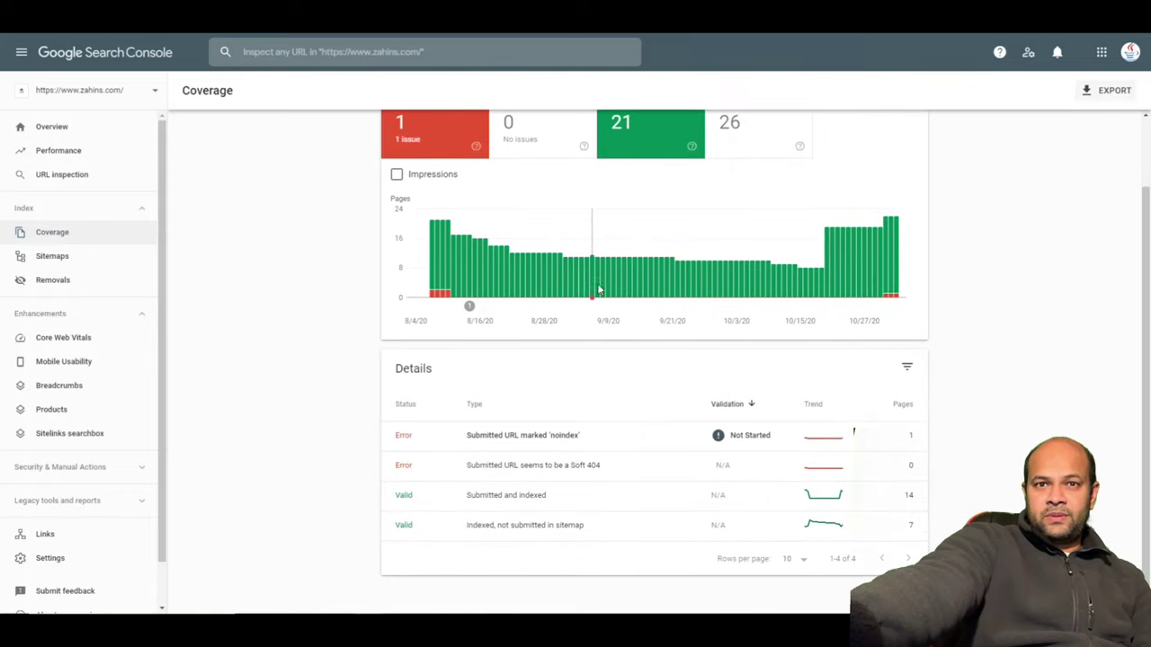
click(542, 495)
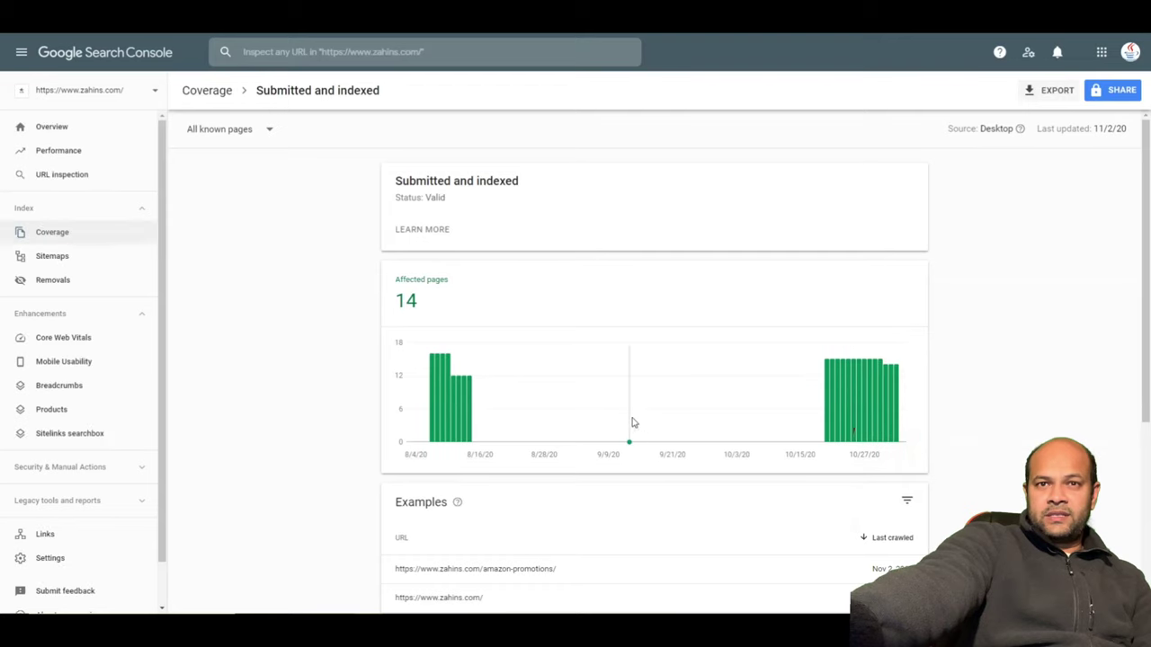
scroll(632, 422, down, 4)
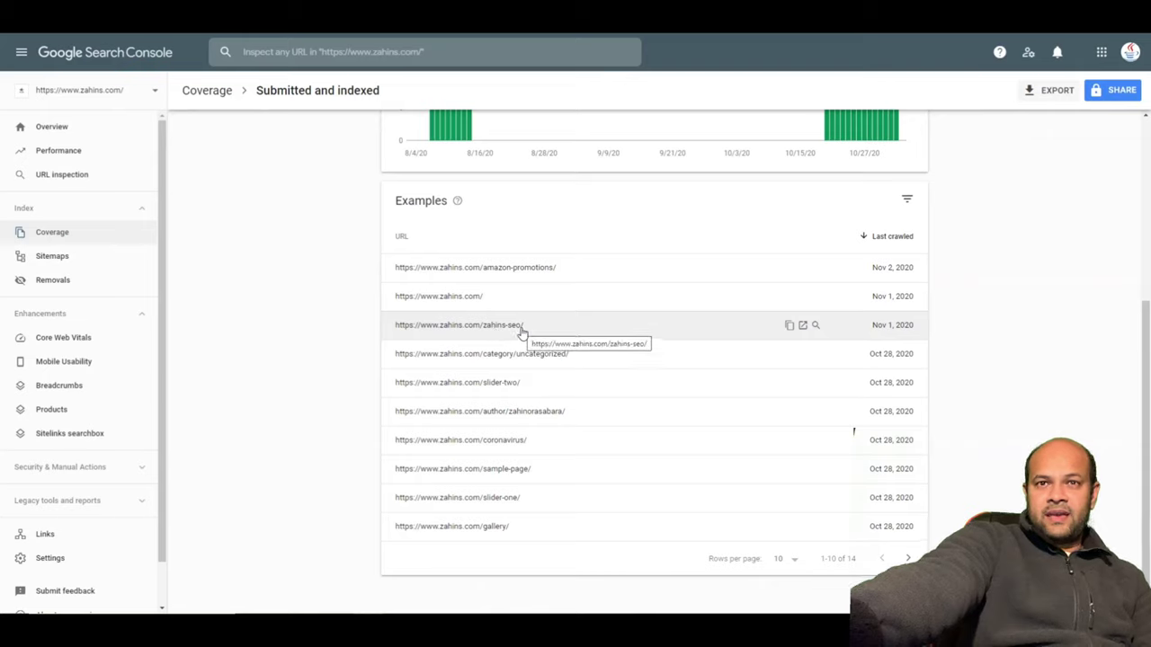
drag(523, 329, 480, 337)
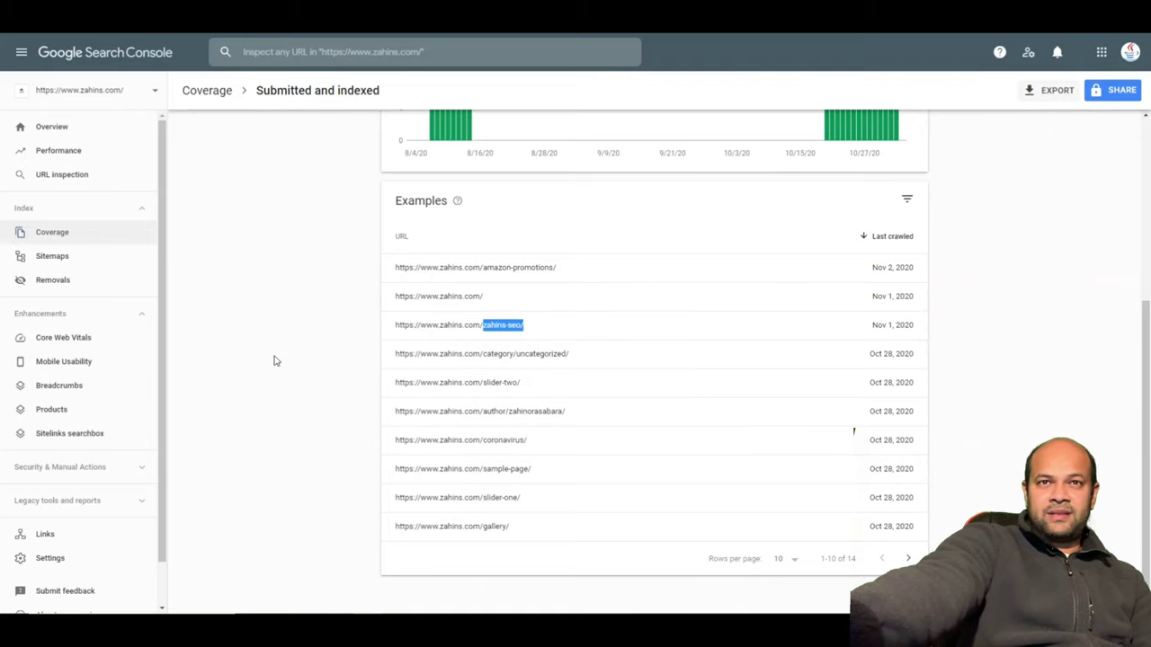
scroll(482, 314, up, 3)
scroll(467, 239, down, 3)
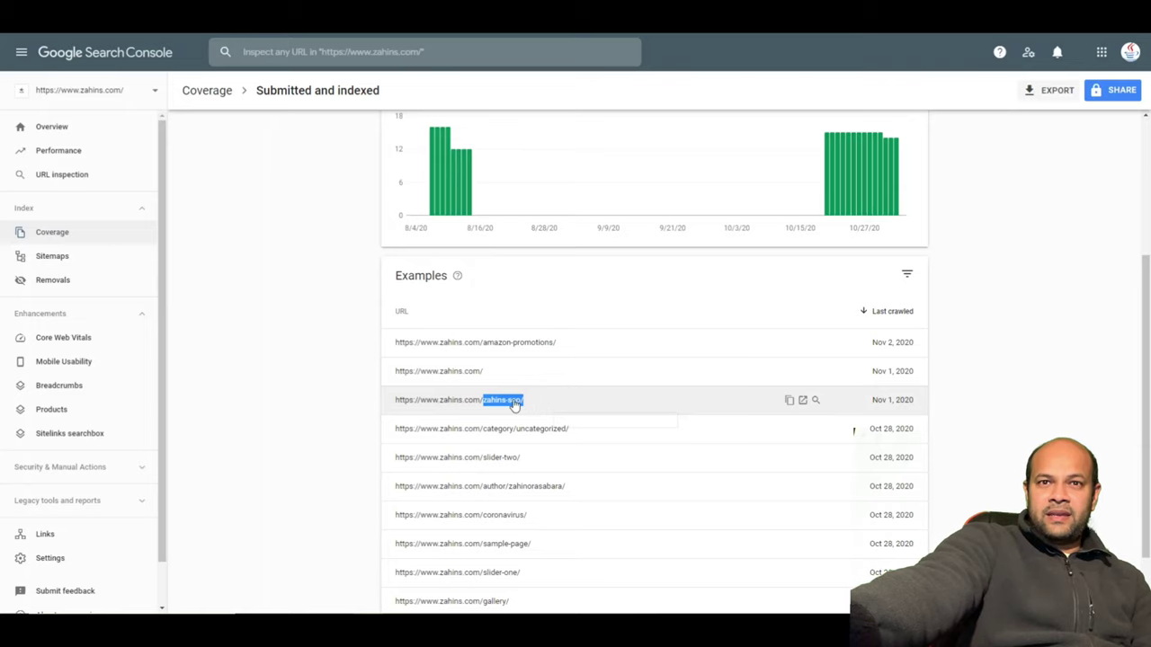
scroll(532, 426, up, 1)
scroll(532, 426, up, 4)
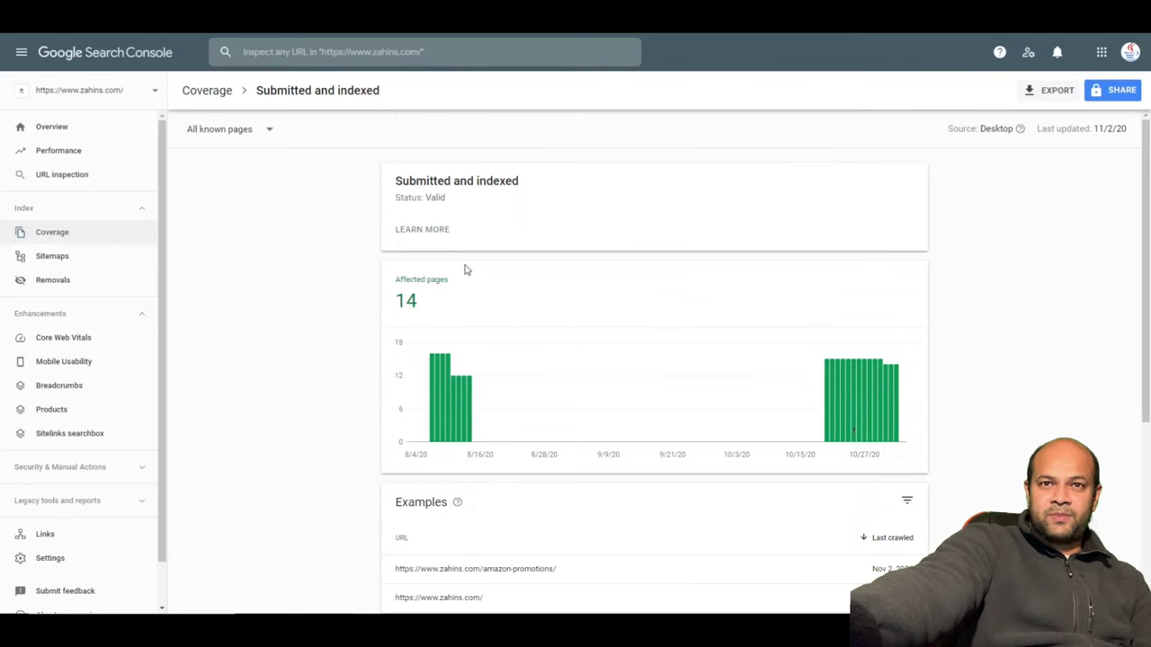
scroll(465, 267, down, 6)
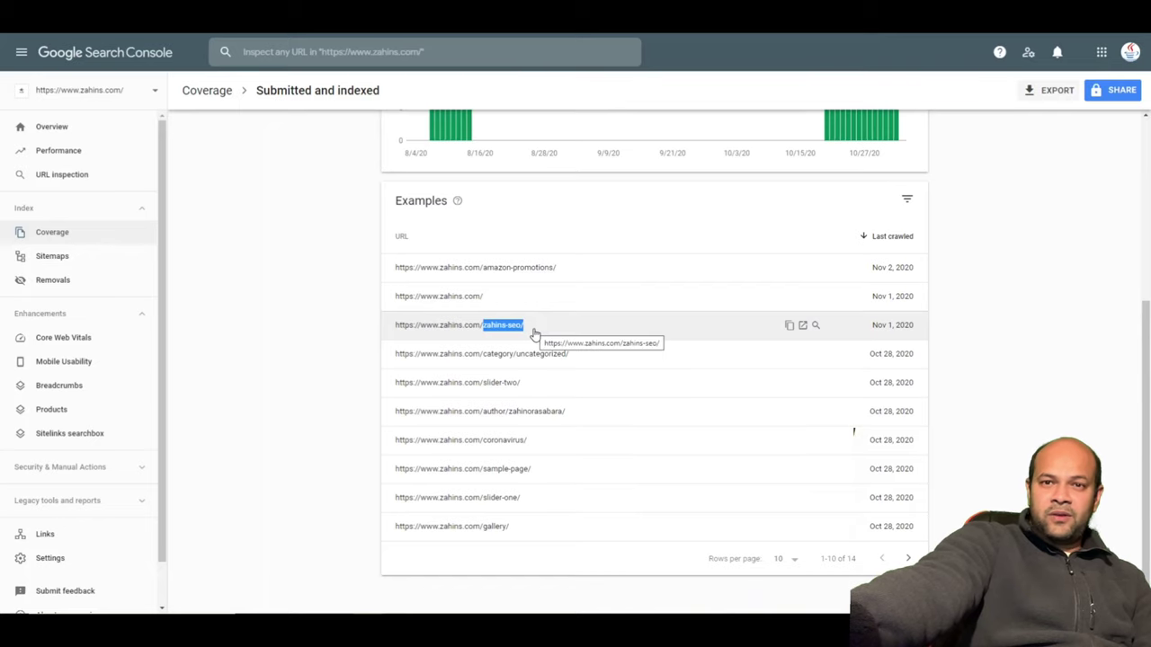